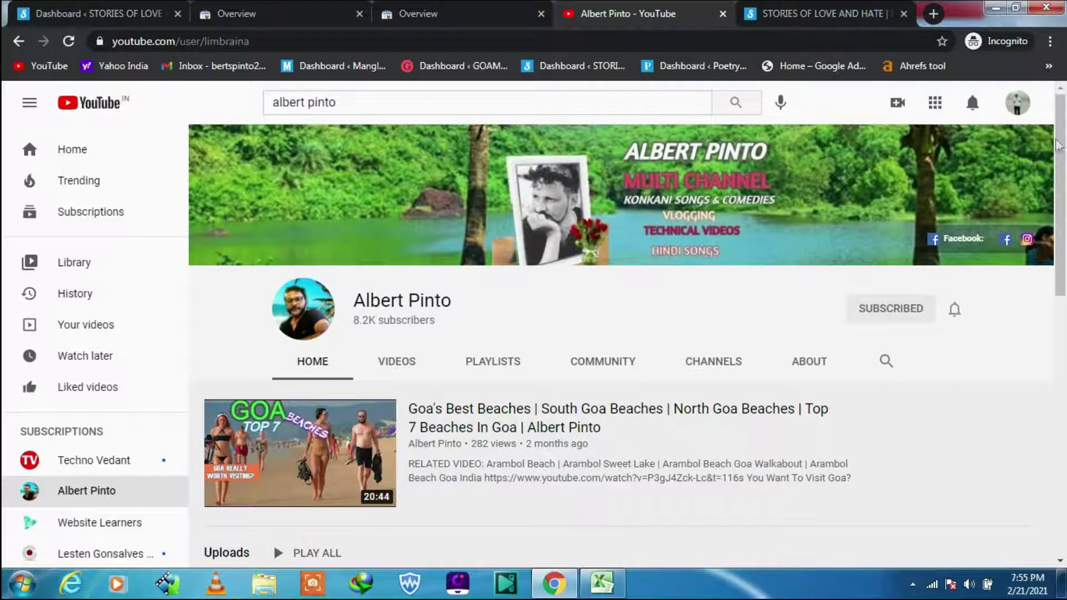
Open the ad crawler errors details in Policy centre, showing the one page with Crawler: Unknown error
left_click_drag(1057, 146, 1056, 428)
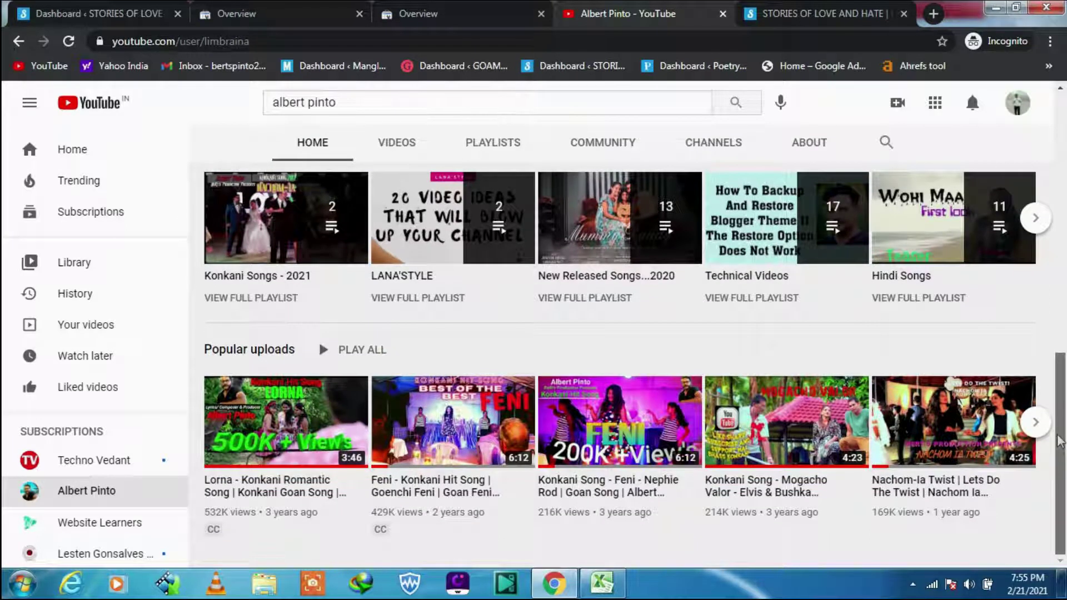
scroll(1060, 389, "up", 1)
left_click_drag(1060, 378, 1055, 127)
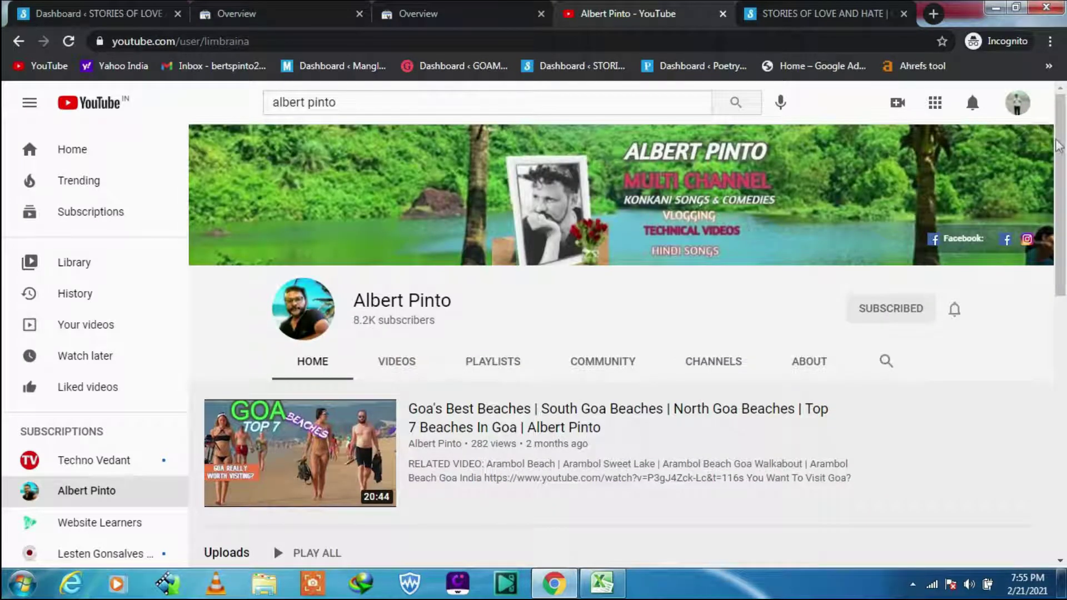
left_click_drag(1062, 147, 1056, 318)
scroll(1054, 314, "down", 5)
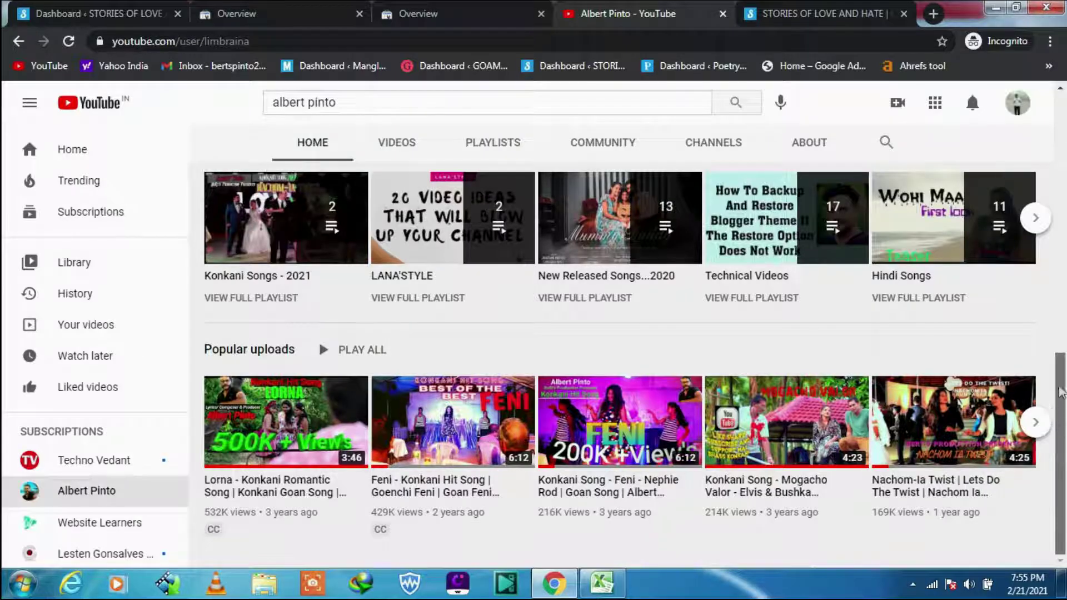
left_click_drag(1060, 391, 1055, 127)
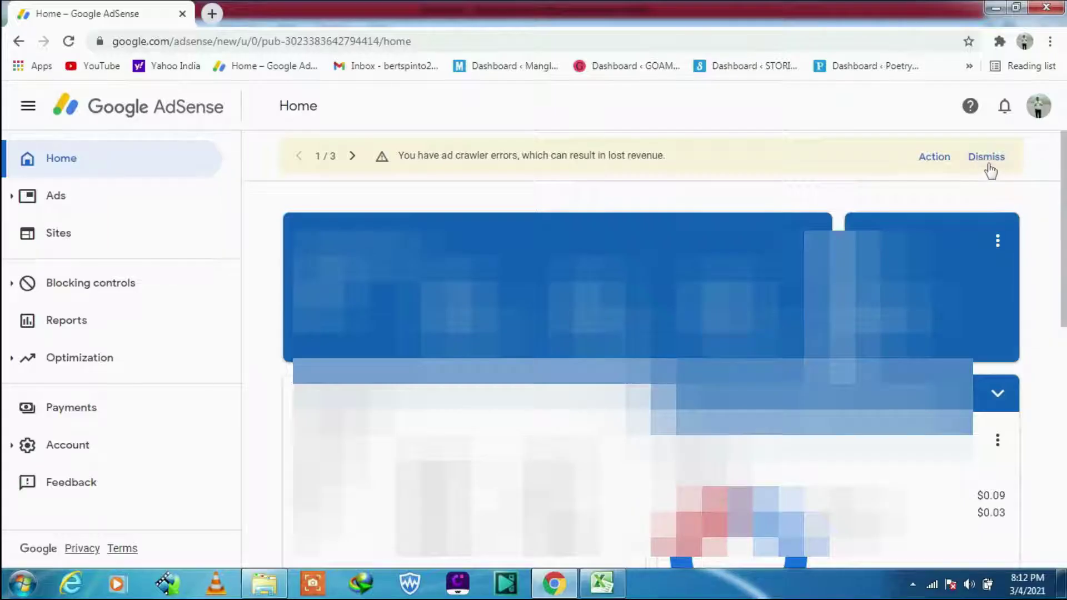
left_click(934, 158)
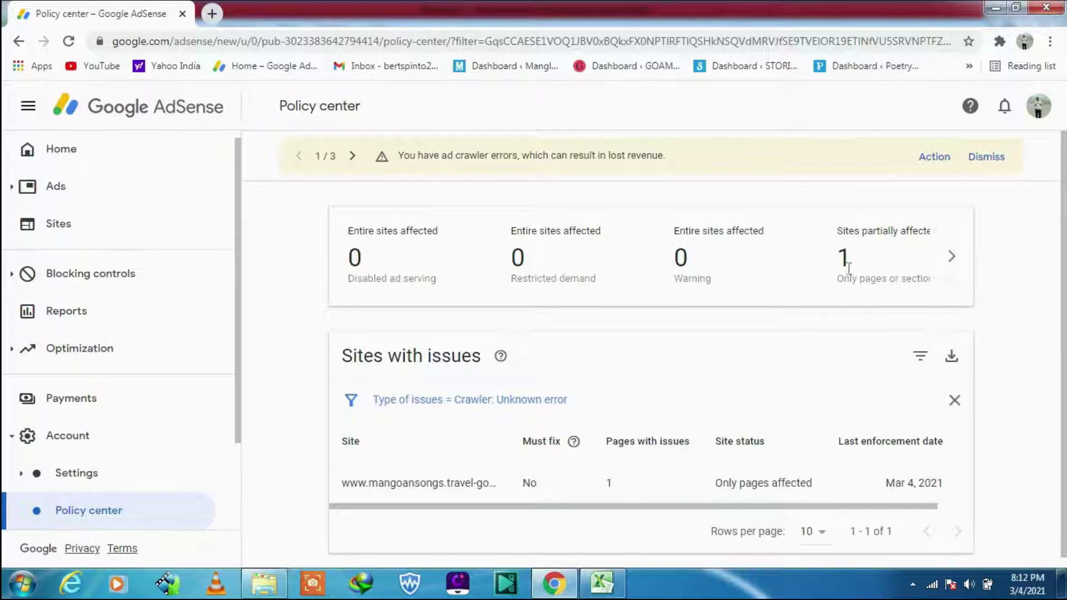
left_click_drag(844, 277, 937, 284)
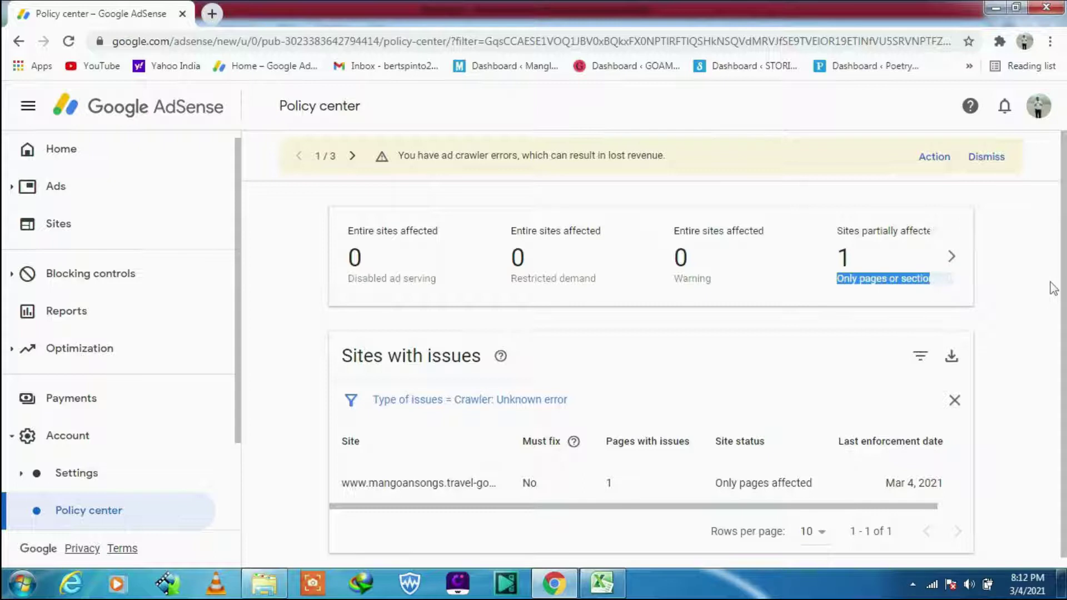
scroll(1064, 340, "down", 1)
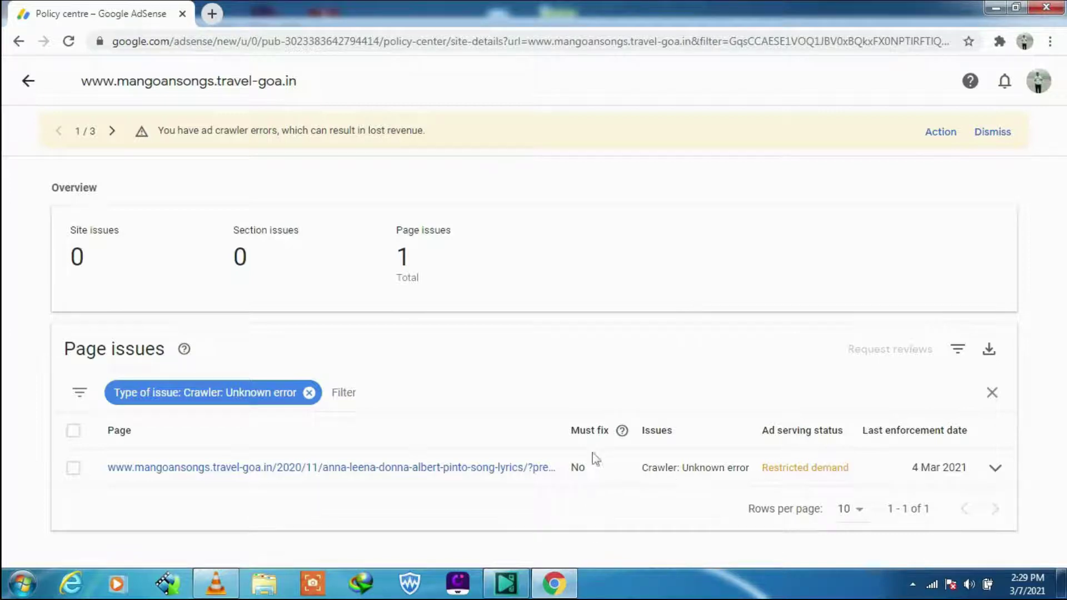
double_click(573, 466)
left_click(593, 508)
double_click(569, 468)
left_click(588, 500)
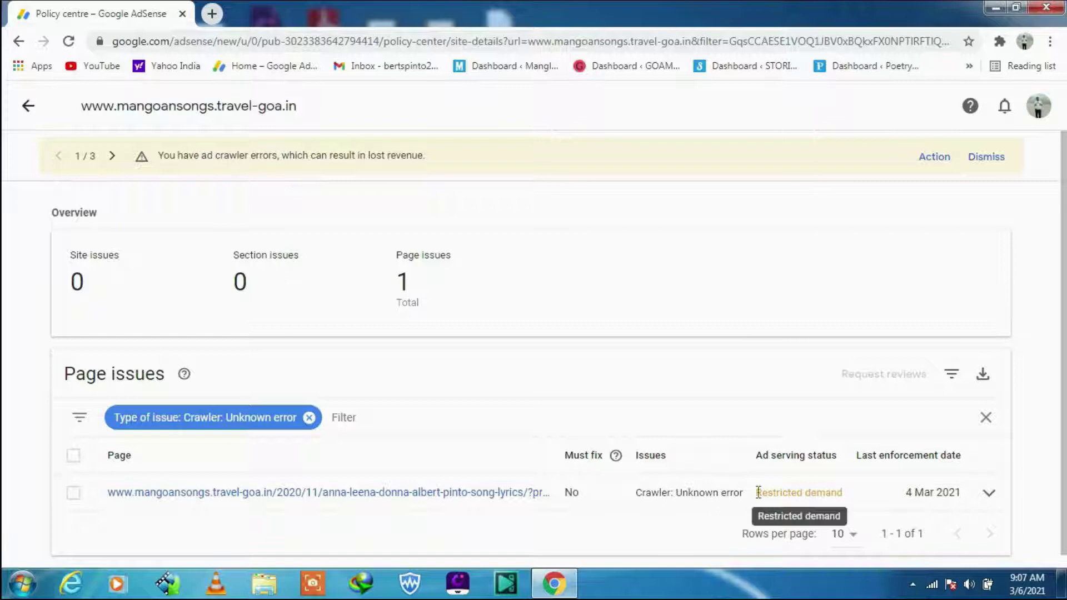
left_click_drag(756, 492, 850, 496)
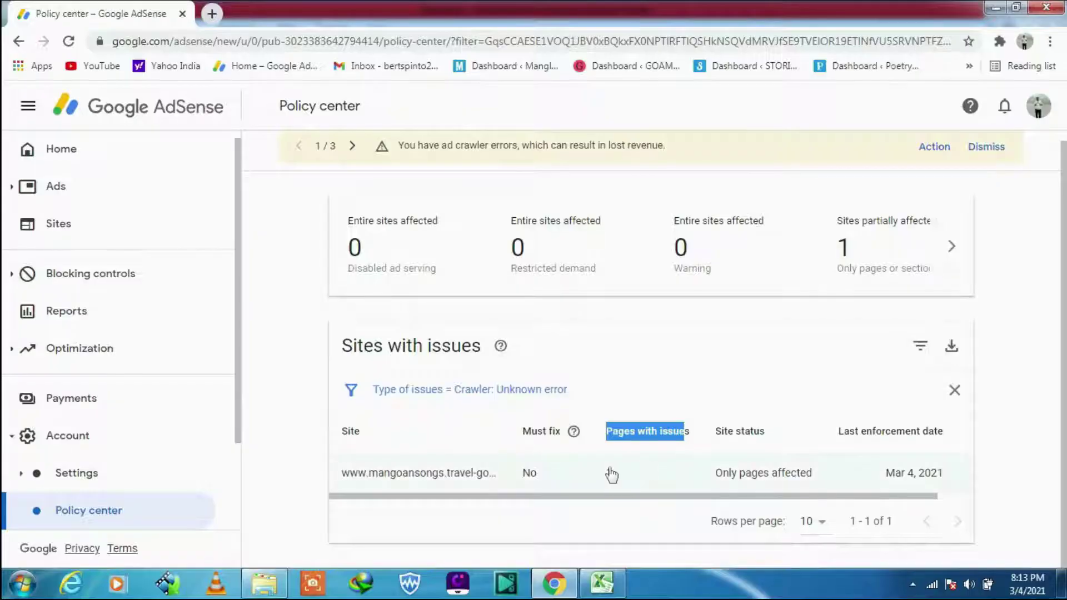
Open mangoansongs.travel-goa.in's issue details and its flagged page, which shows the preview-drafts error
left_click(438, 476)
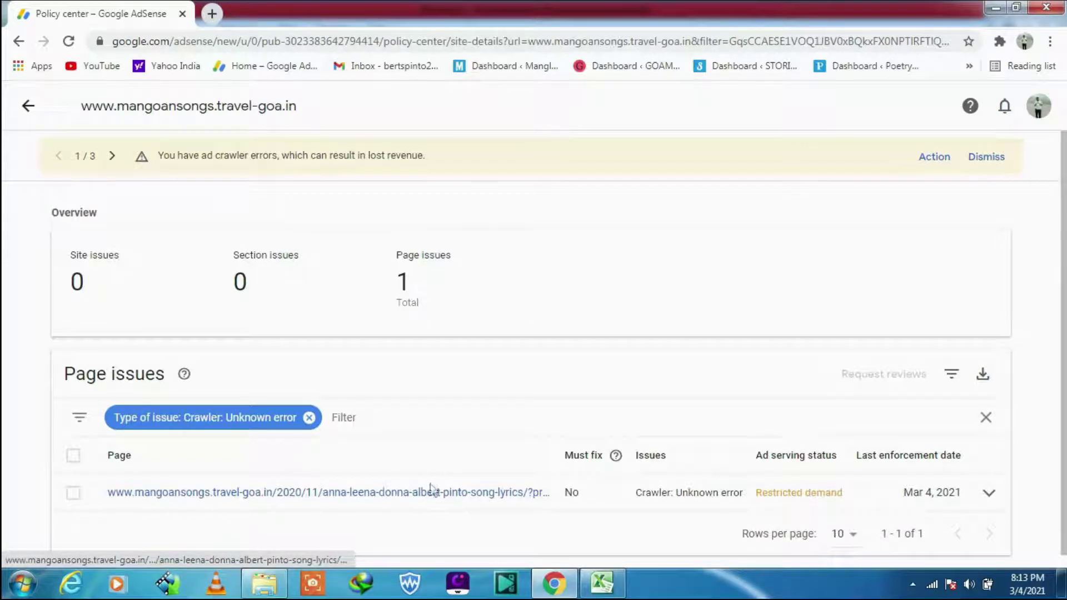
left_click(403, 494)
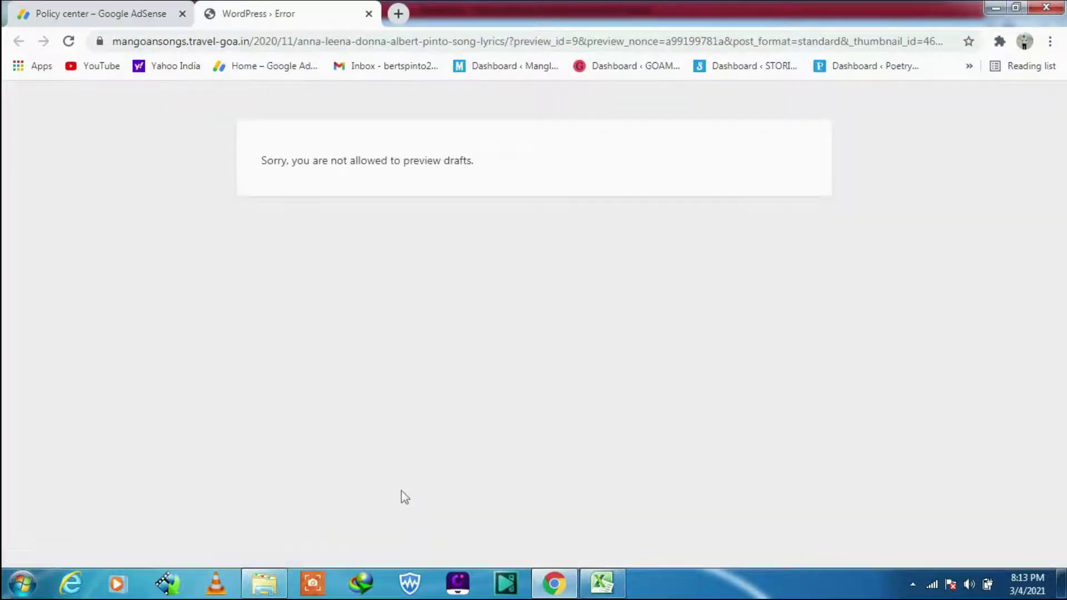
left_click_drag(261, 160, 479, 147)
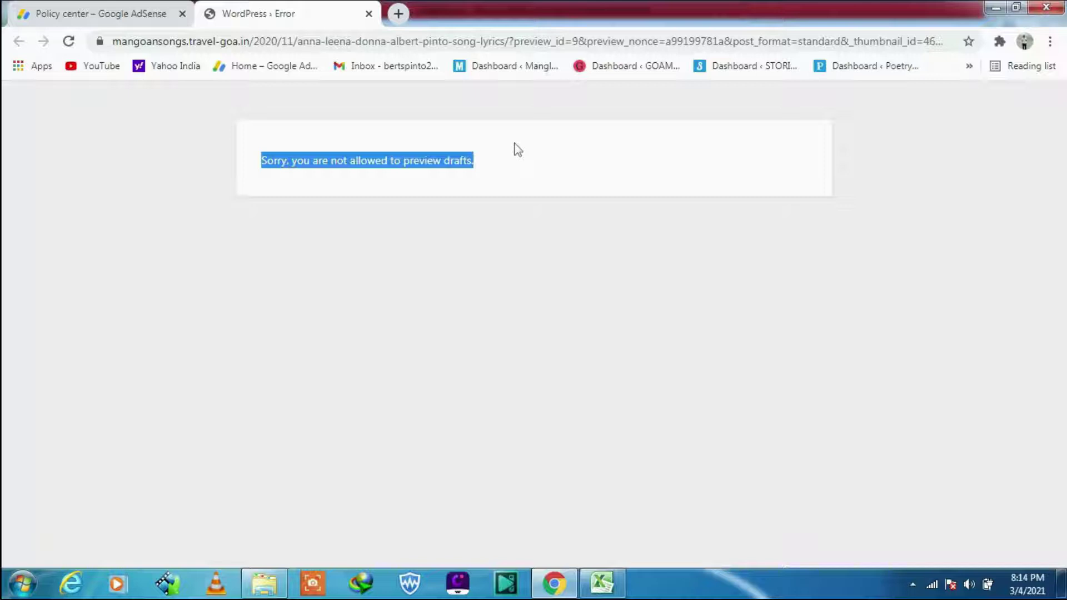
key("ctrl+t")
In a new incognito window, load mangoansongs.travel-goa.in/wp-admin to reach the login page
left_click(1050, 41)
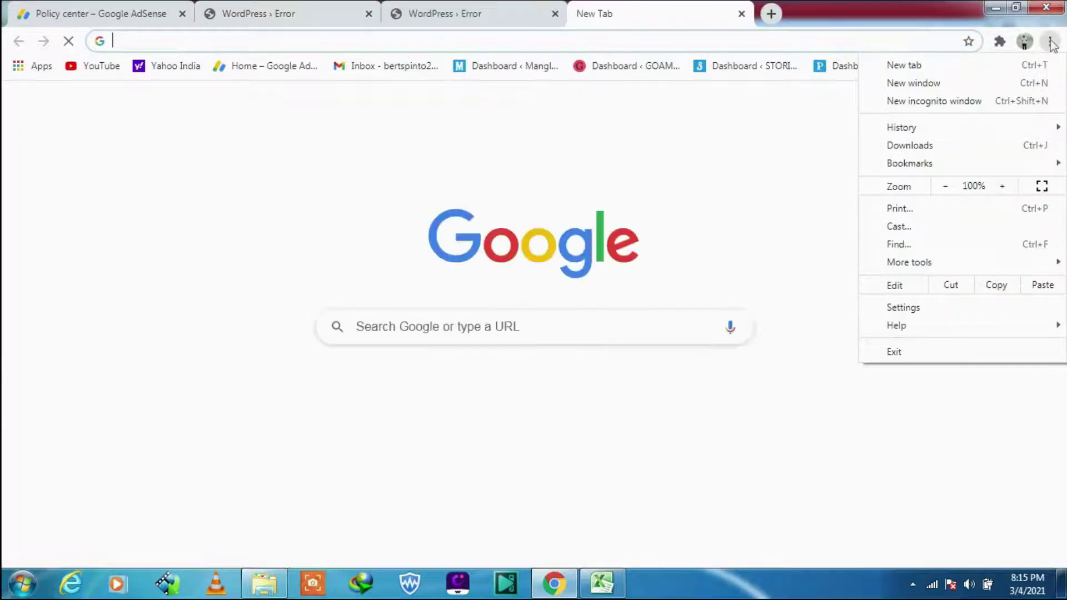
left_click(971, 102)
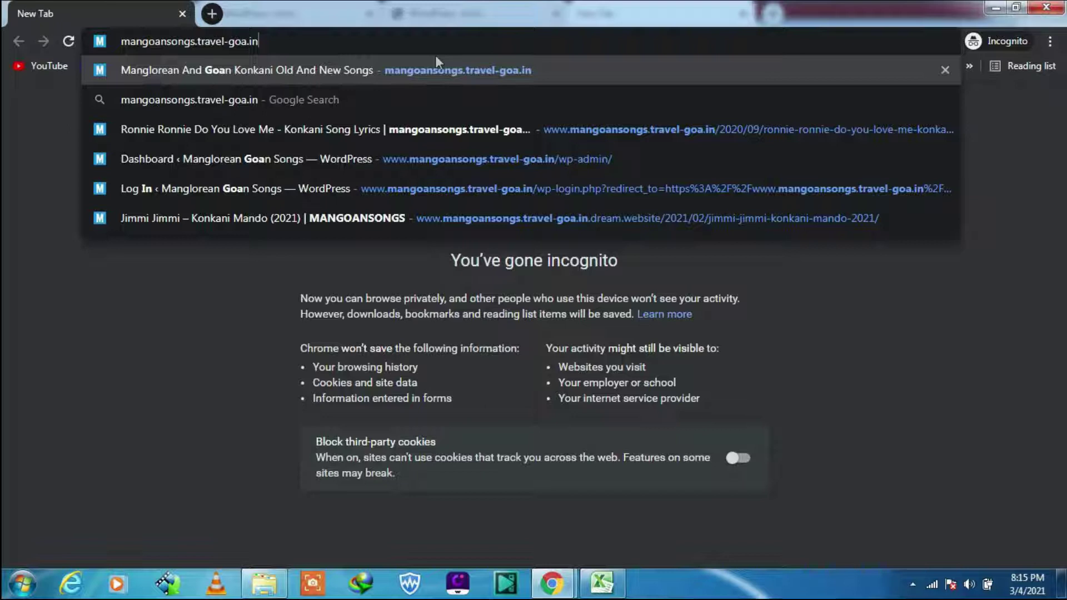
type("wp-")
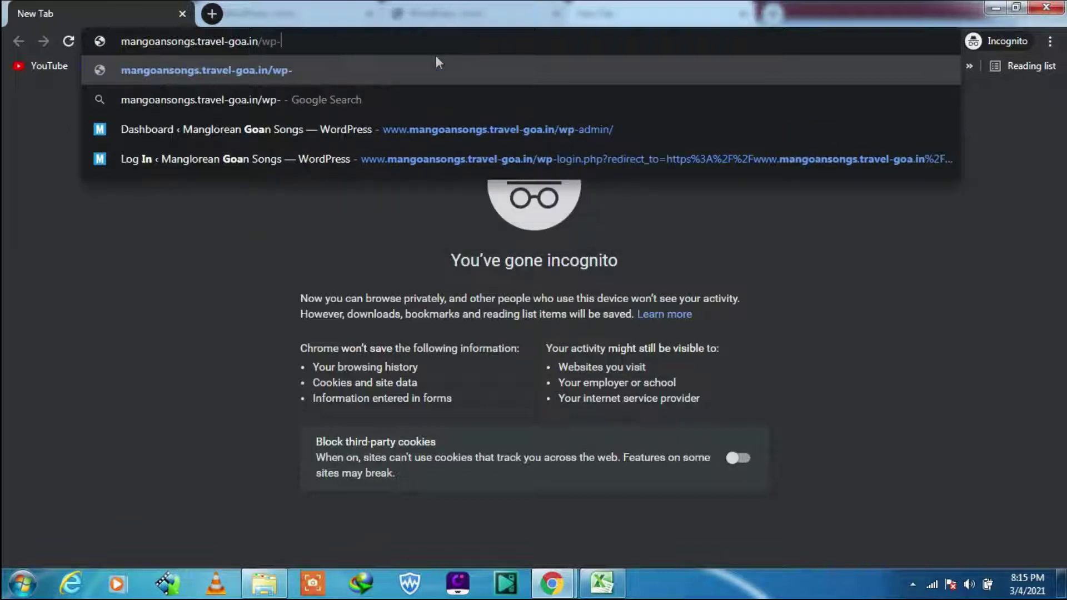
type("admin")
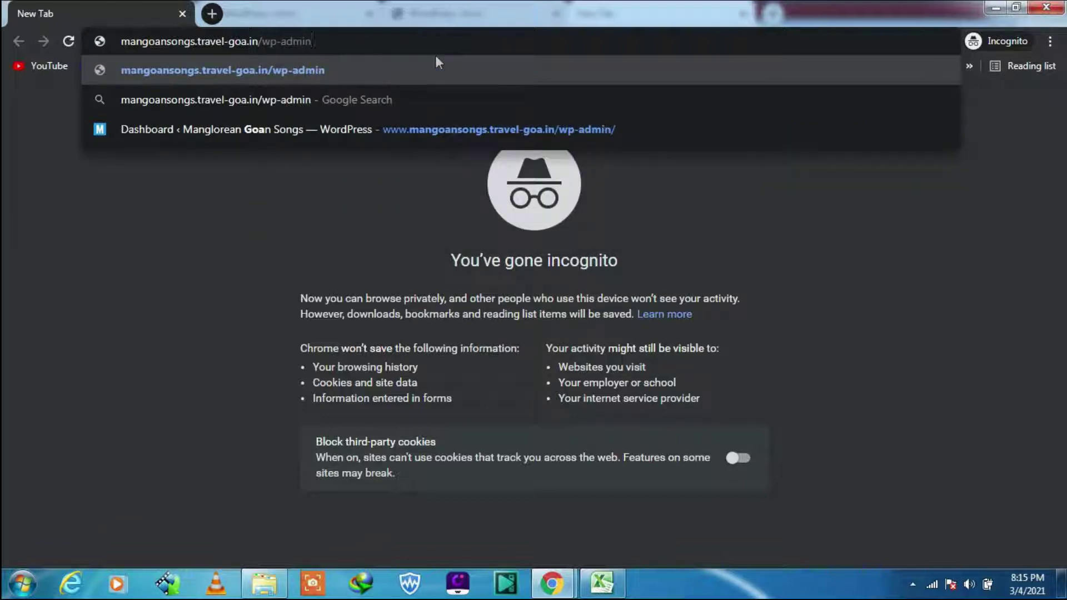
key("Return")
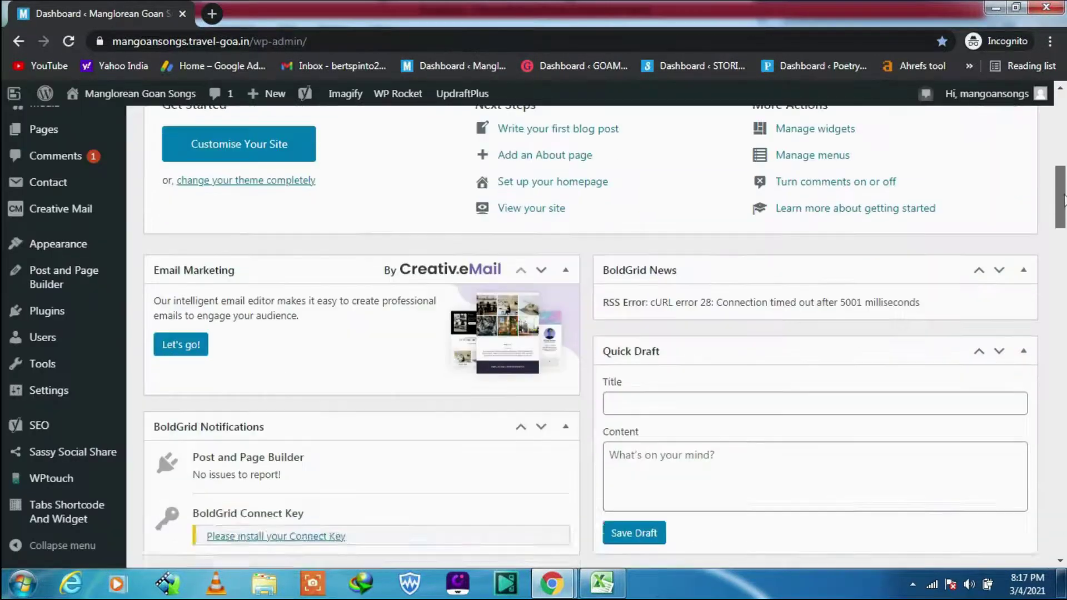
Scroll the Manglorean Goan Songs dashboard and bring up the Plugins submenu
scroll(1064, 200, "down", 2)
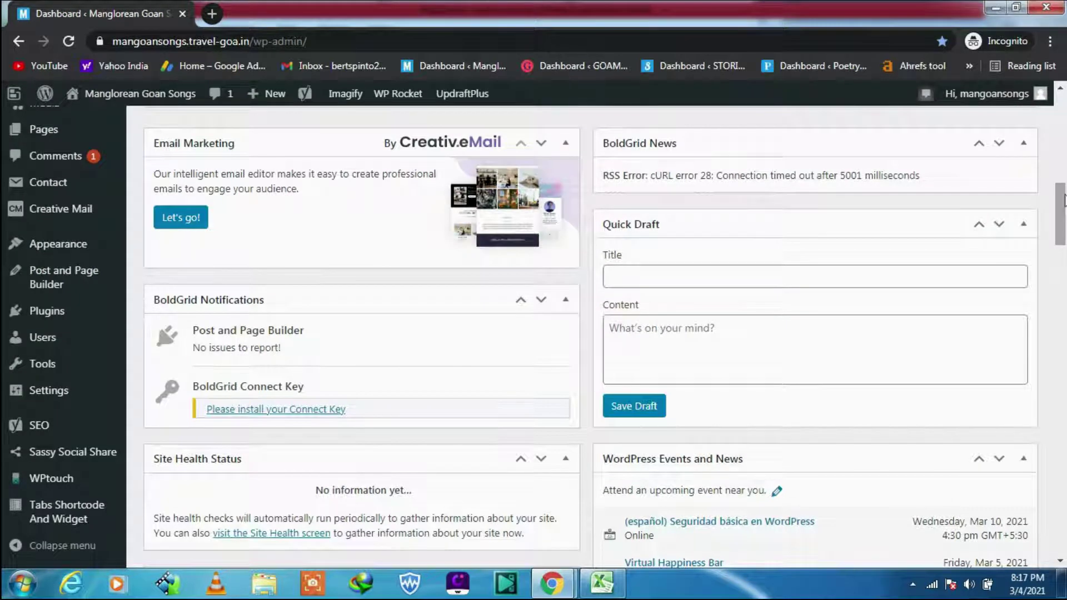
left_click_drag(1064, 200, 1062, 328)
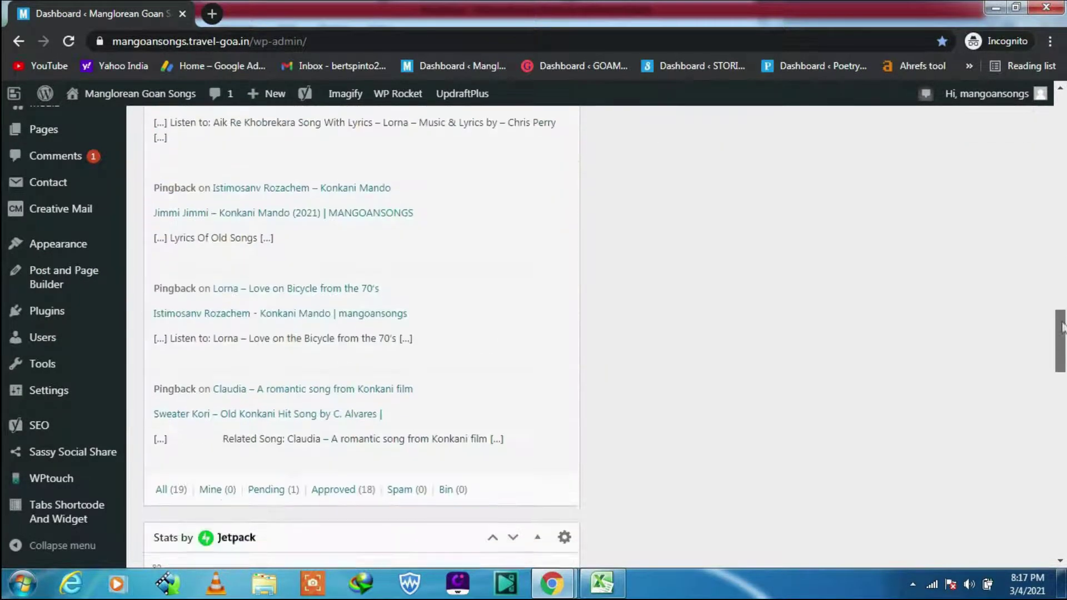
scroll(810, 326, "up", 20)
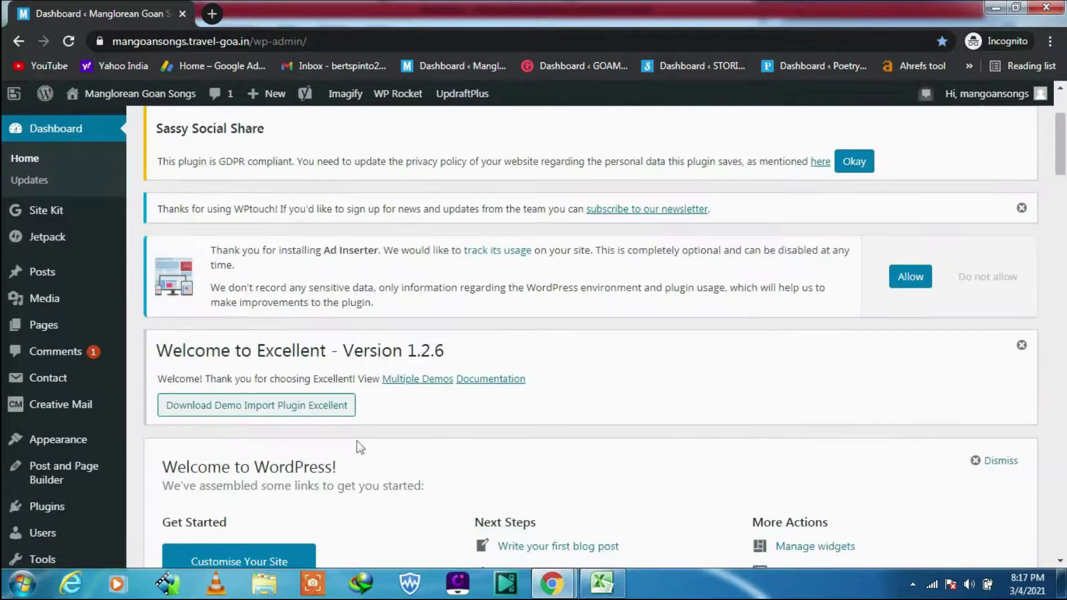
mouse_move(44, 506)
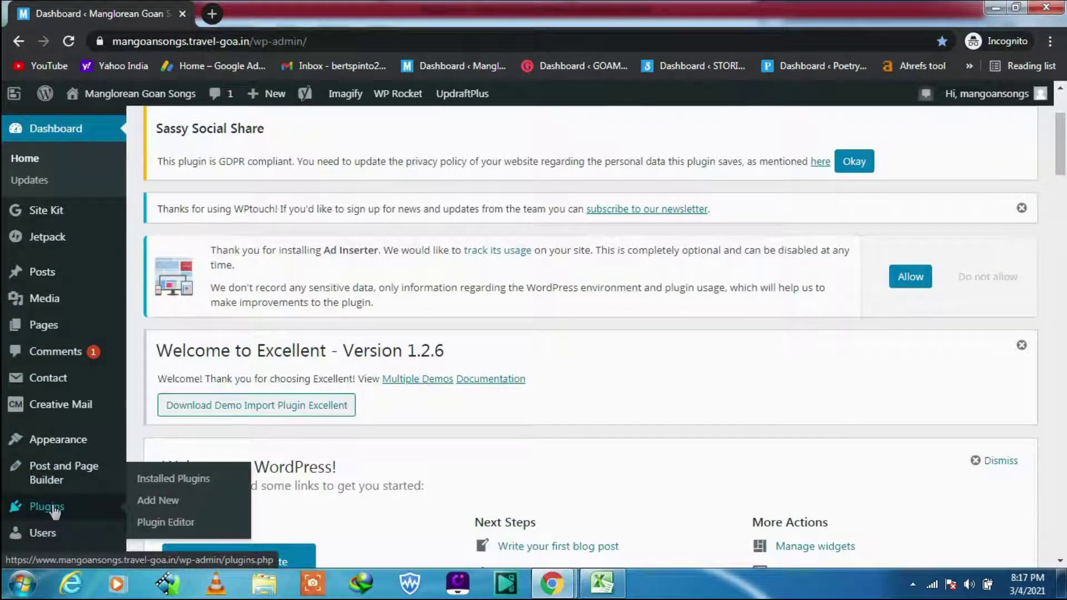
Search Add New plugins for 'redirections' and confirm the Redirection plugin shows Active
left_click(159, 501)
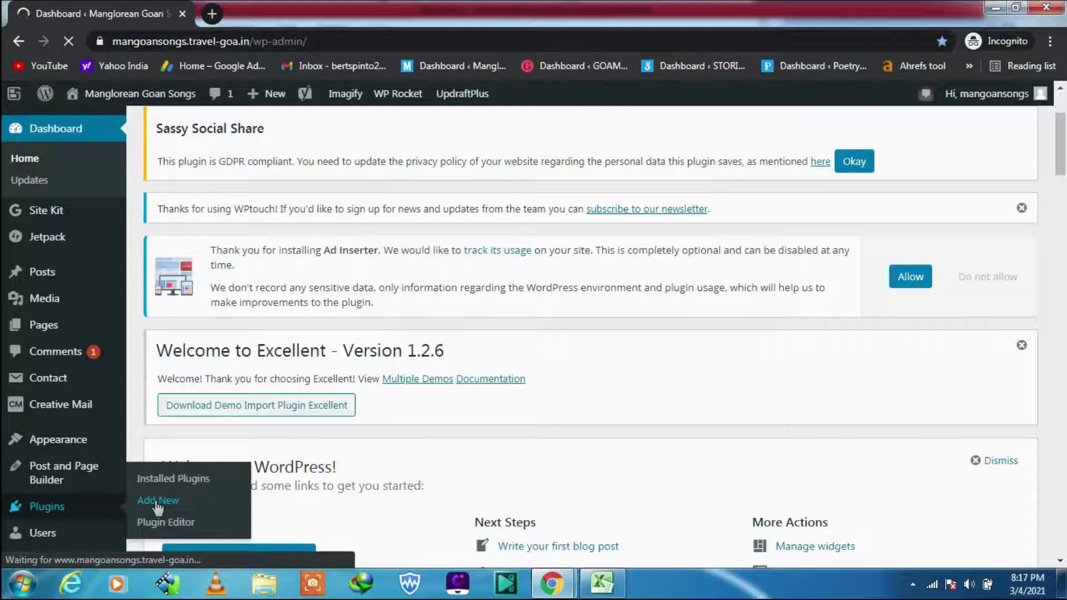
type("red")
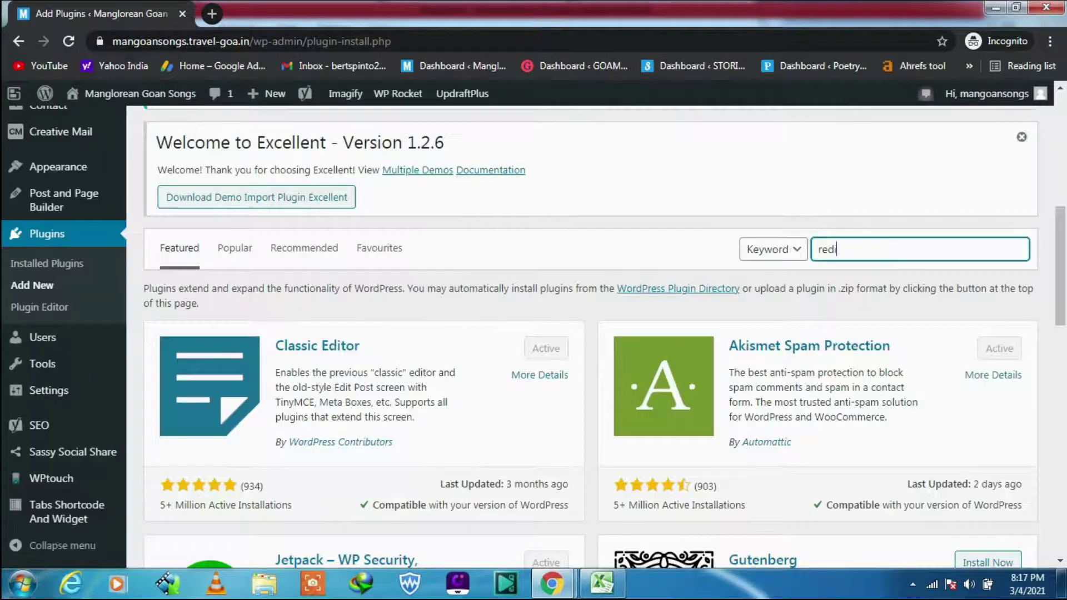
type("irections")
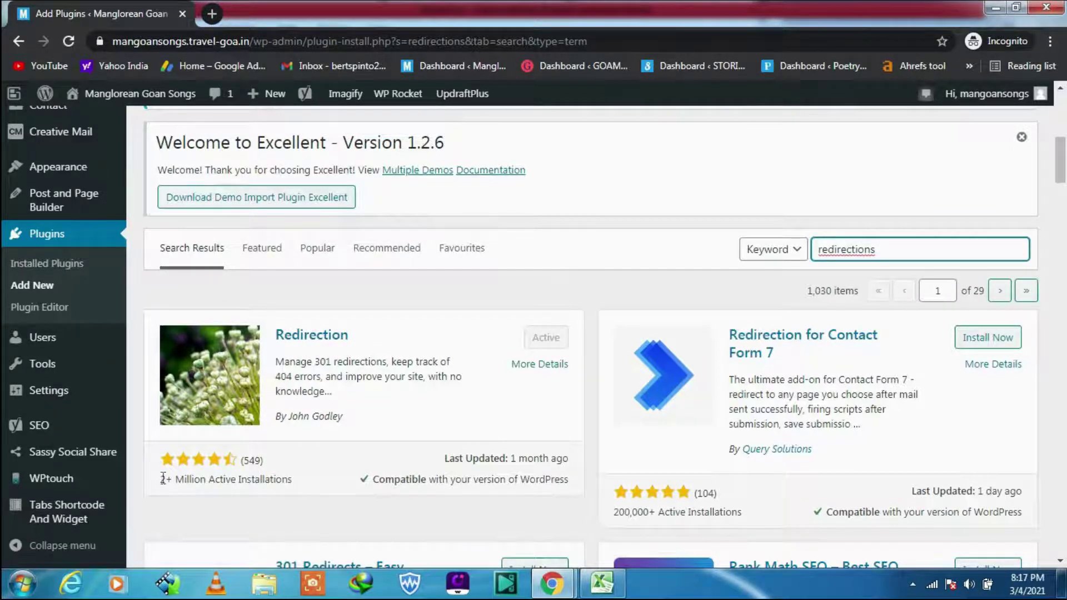
left_click_drag(160, 480, 292, 473)
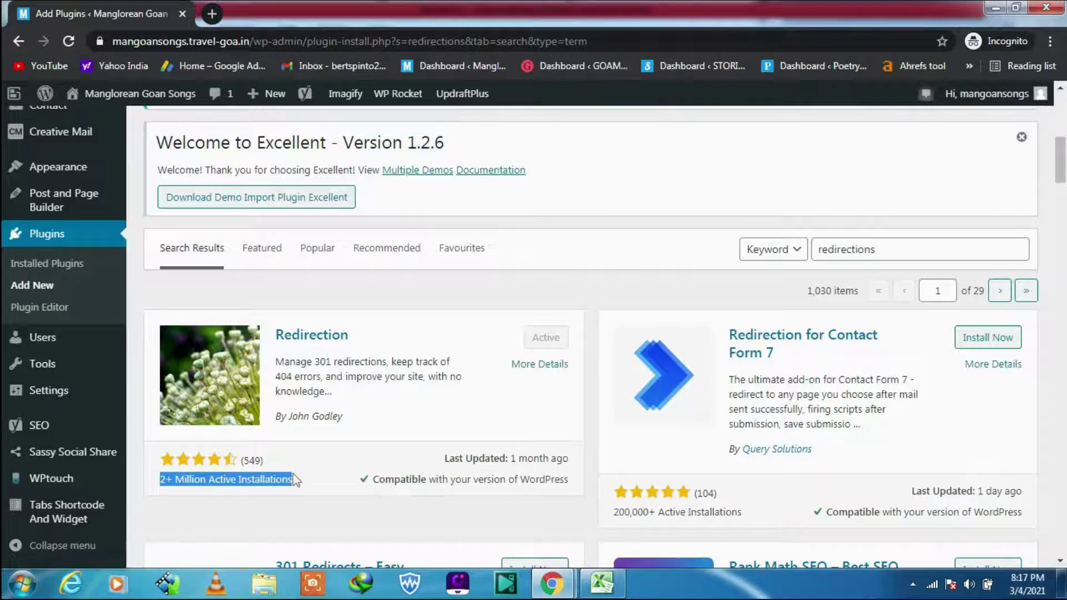
left_click_drag(161, 479, 292, 474)
scroll(292, 473, "down", 3)
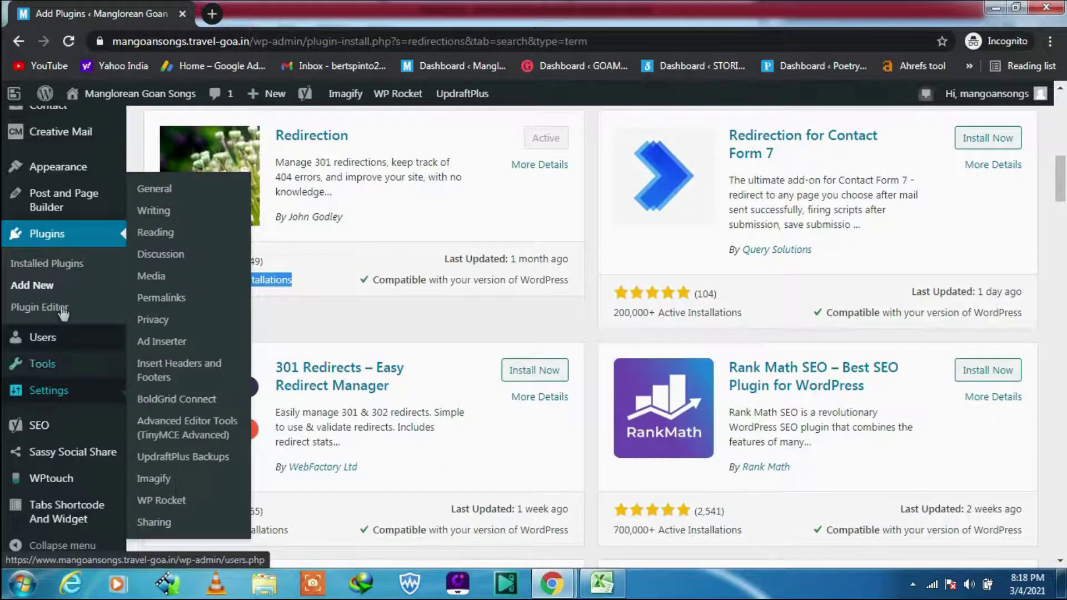
From Installed Plugins, open the Redirection plugin's Settings page
left_click(37, 265)
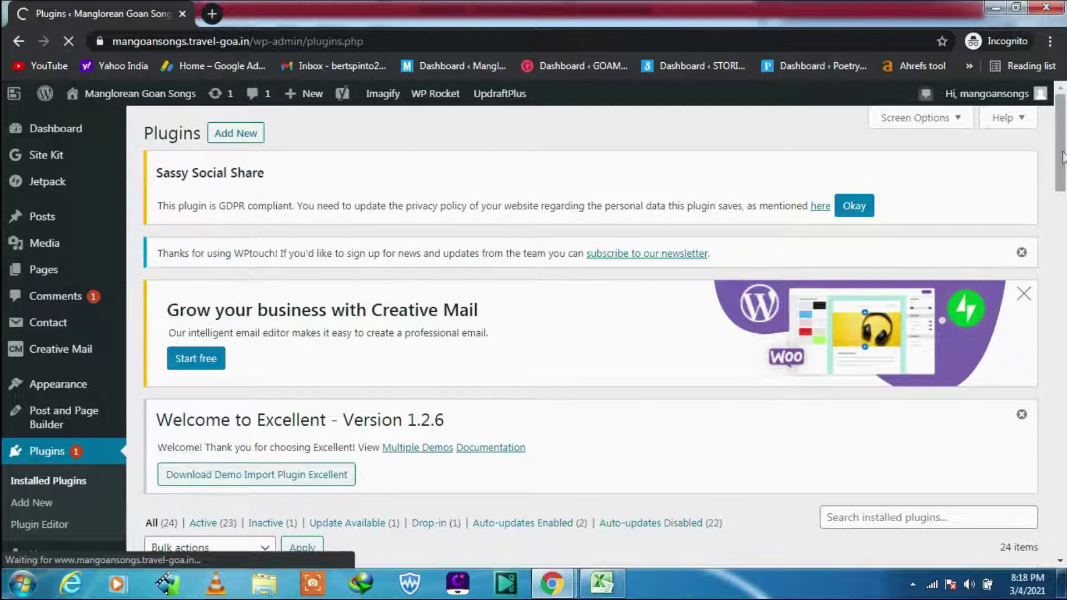
left_click_drag(1059, 161, 1059, 376)
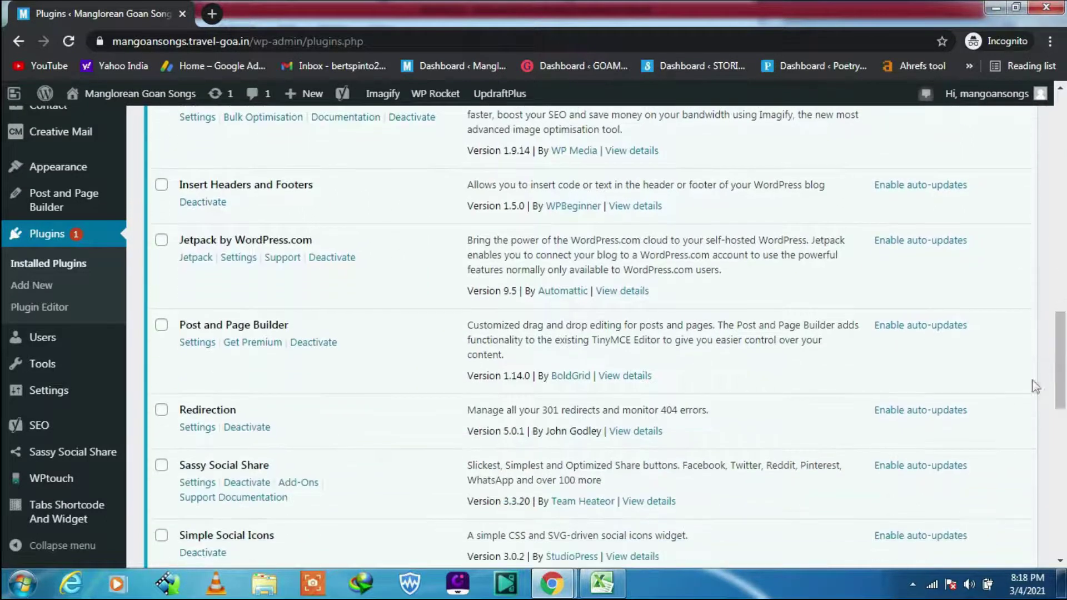
left_click(198, 428)
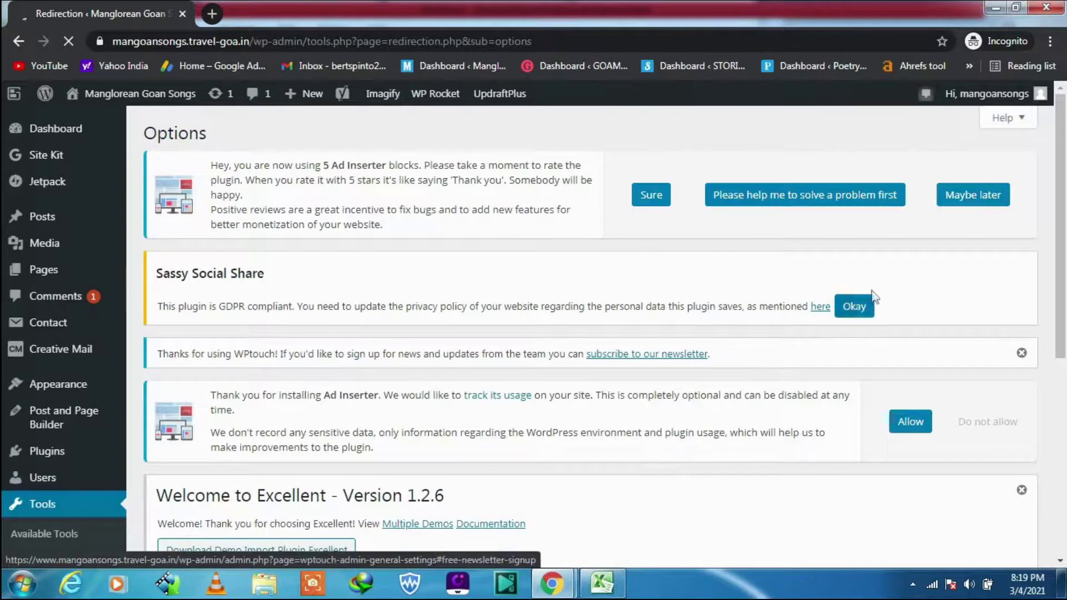
Switch to Redirection's Redirects tab to list the existing redirects
scroll(1062, 225, "down", 8)
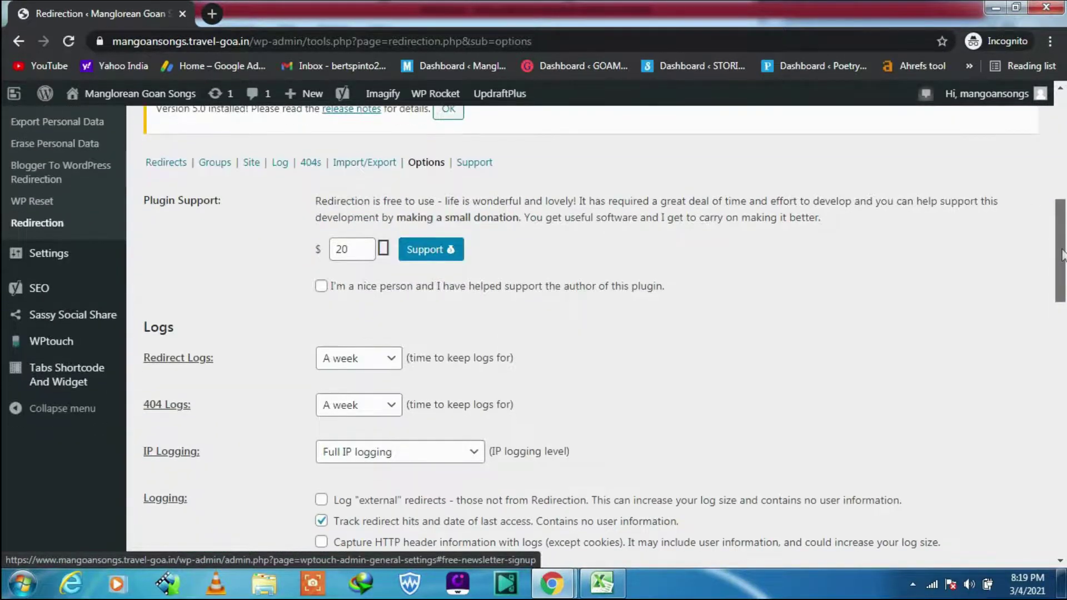
left_click_drag(1062, 256, 1061, 222)
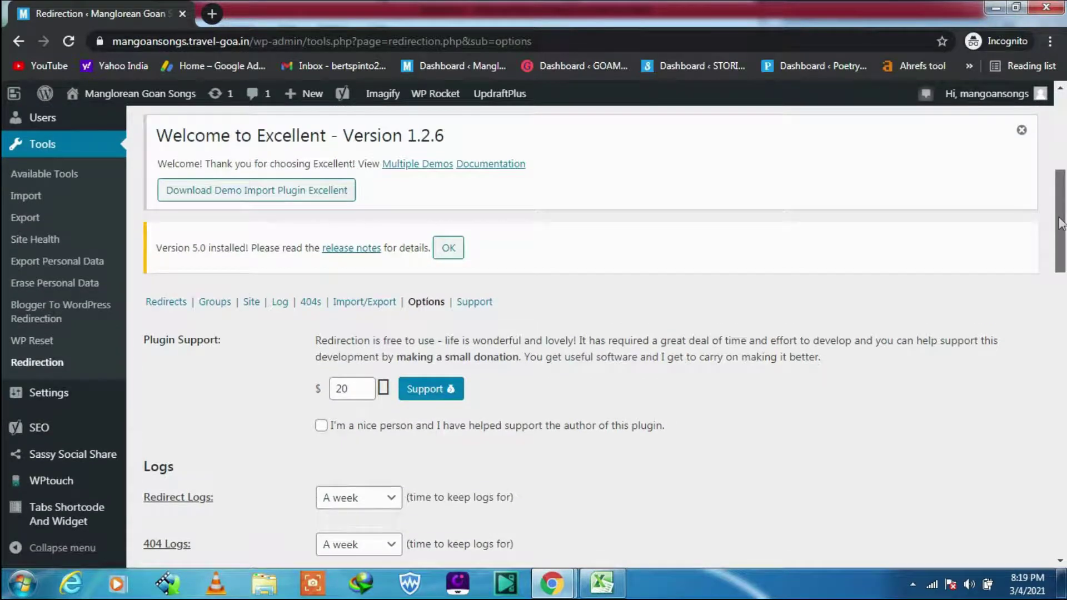
left_click(166, 305)
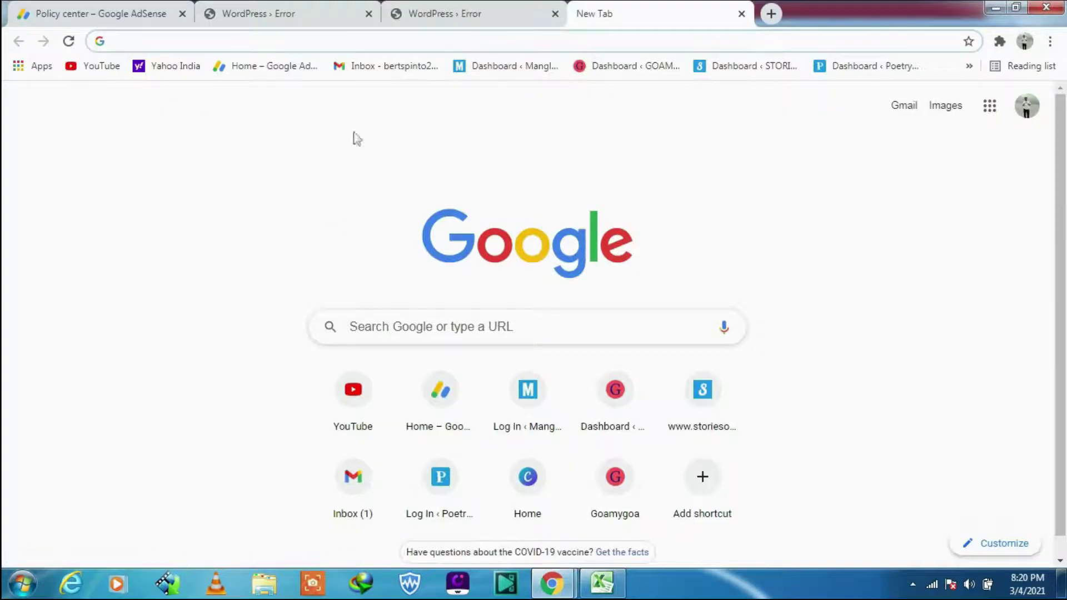
Close both WordPress › Error draft-preview tabs and return to the Redirection window
left_click(283, 16)
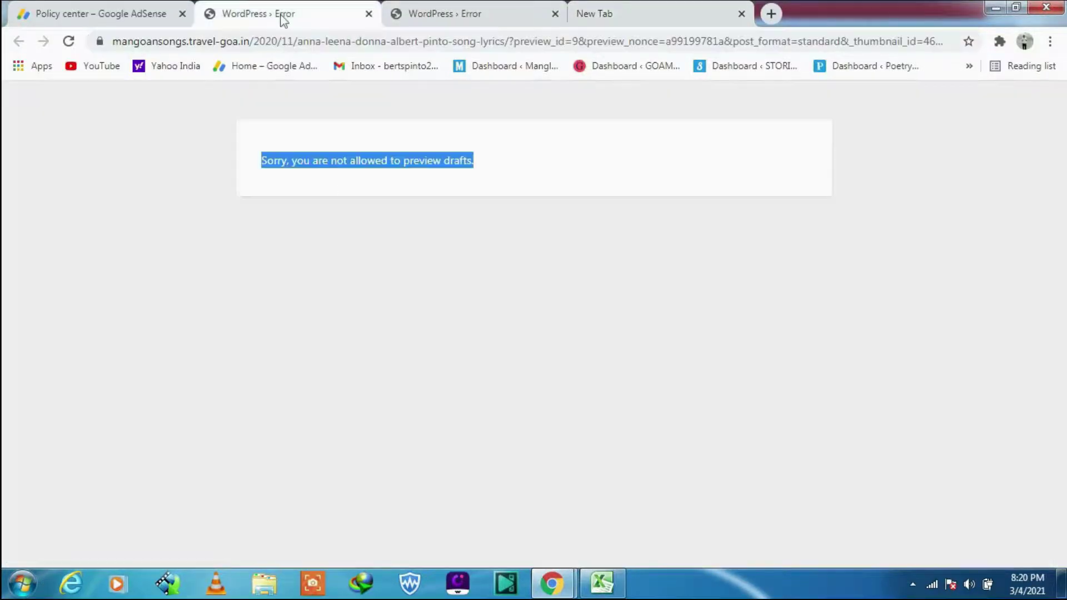
left_click(368, 13)
left_click(369, 13)
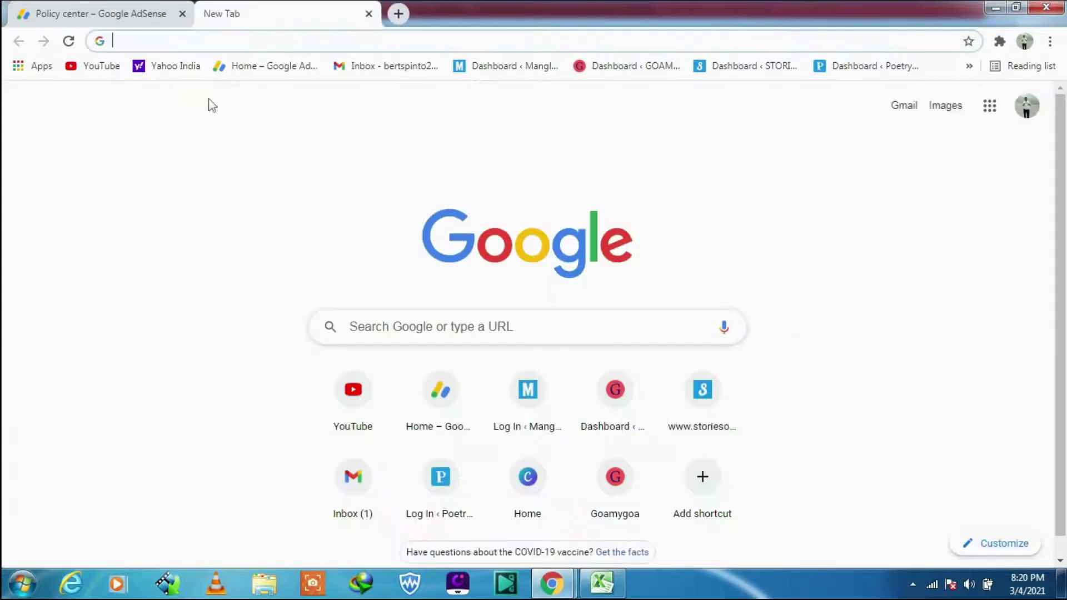
left_click(133, 17)
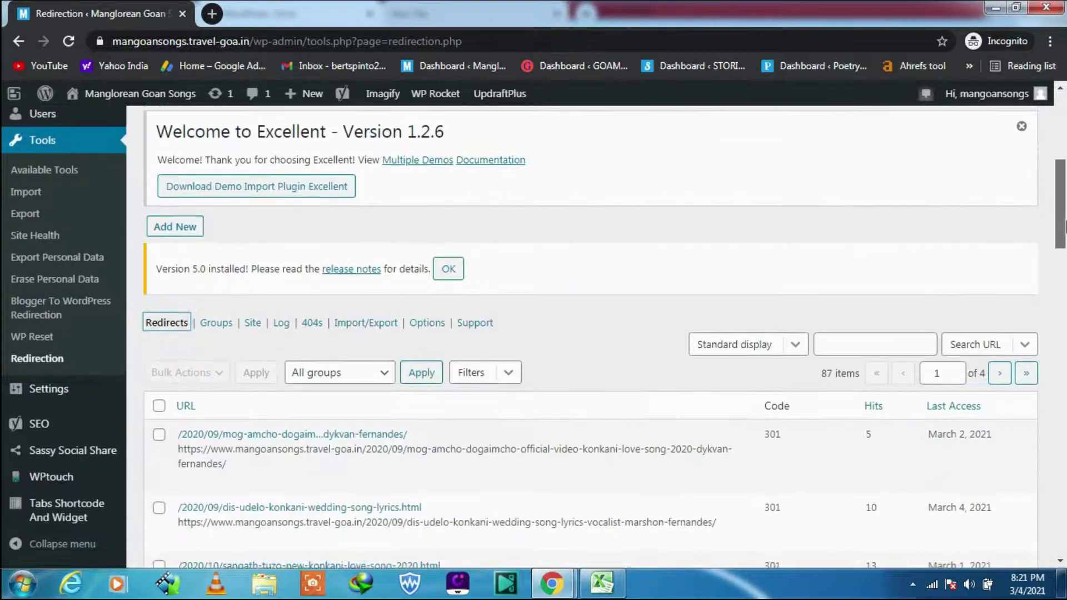
Paste the broken anna-leena-donna preview URL as Source URL, then open the live site in a new tab
left_click_drag(1062, 188, 1065, 537)
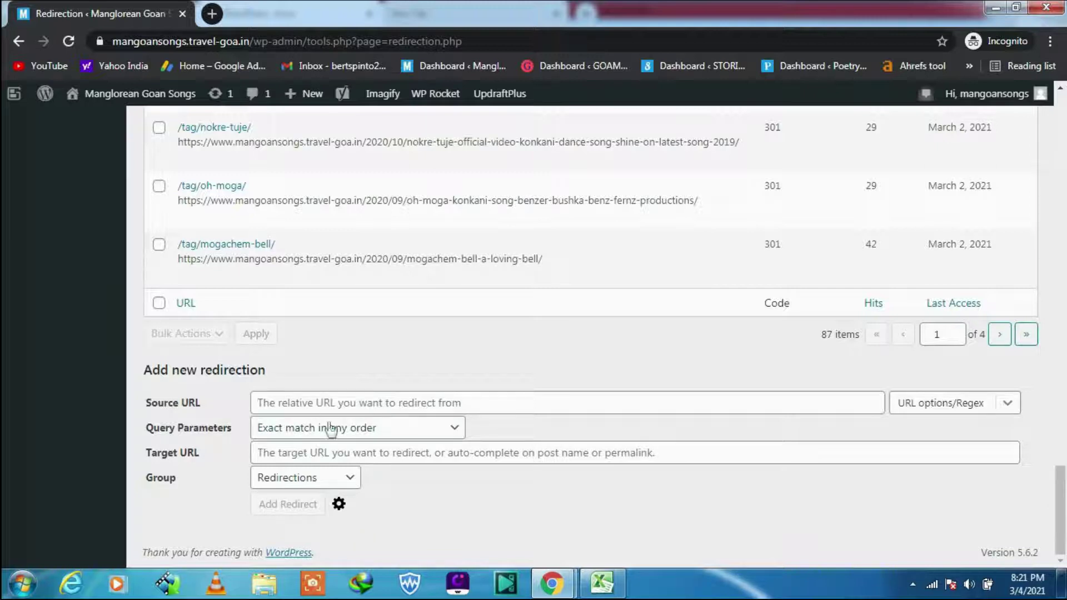
left_click(293, 400)
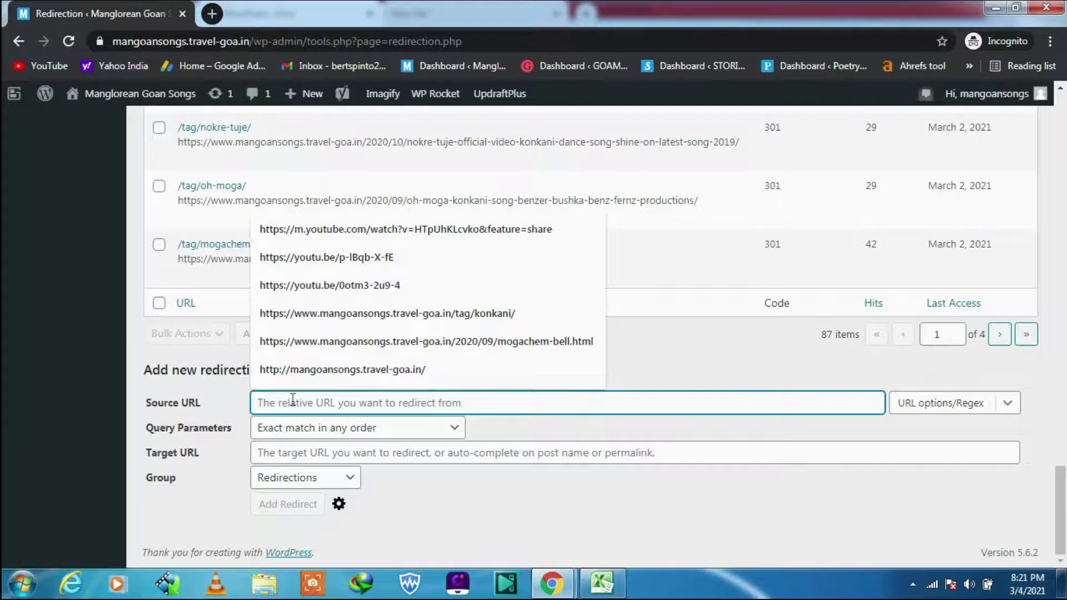
right_click(293, 400)
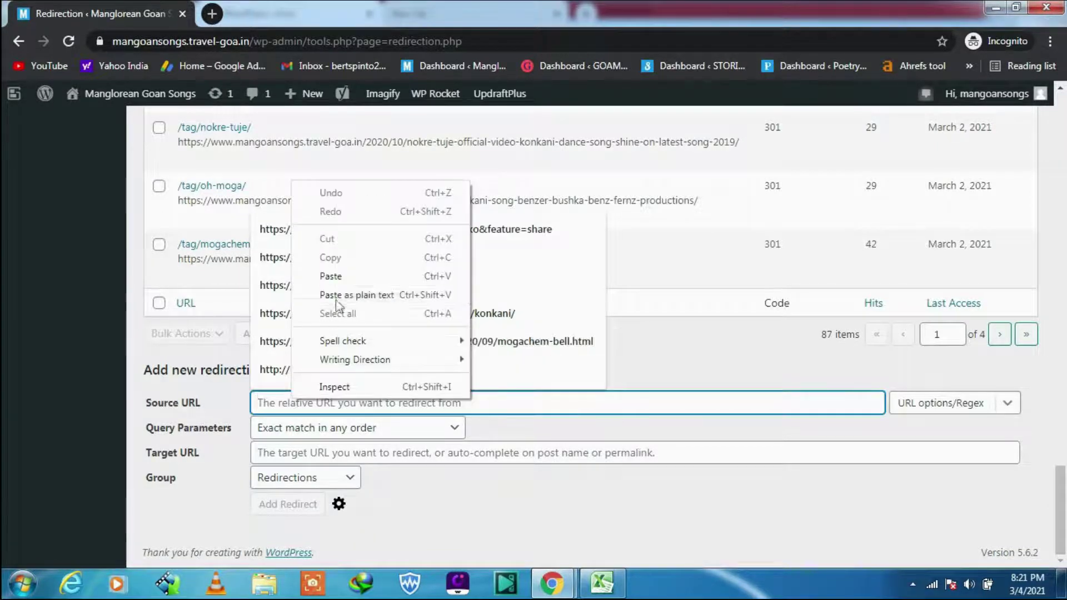
left_click(337, 277)
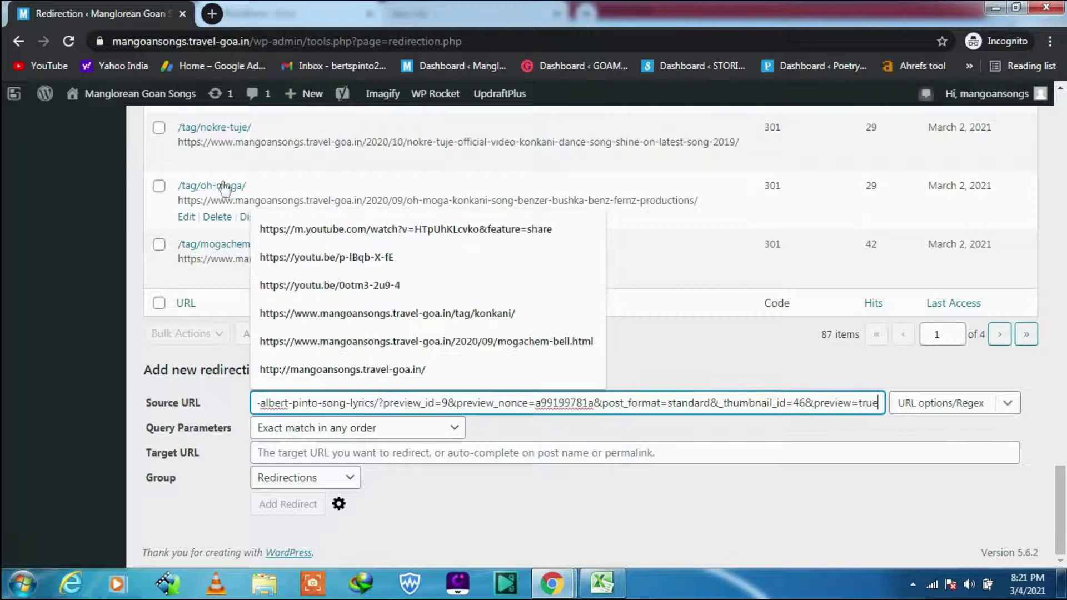
right_click(128, 99)
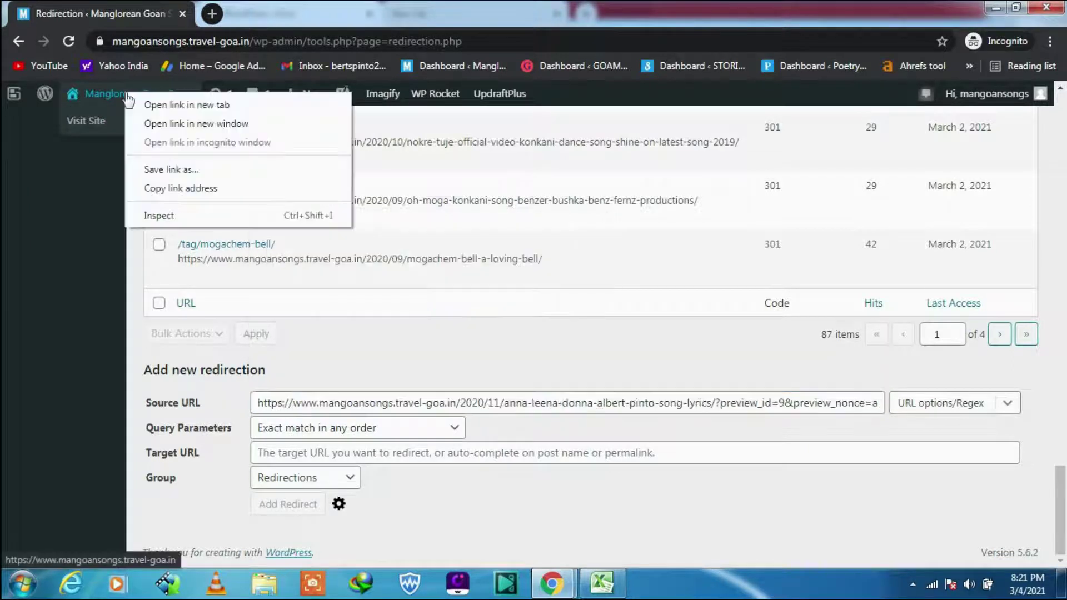
left_click(178, 105)
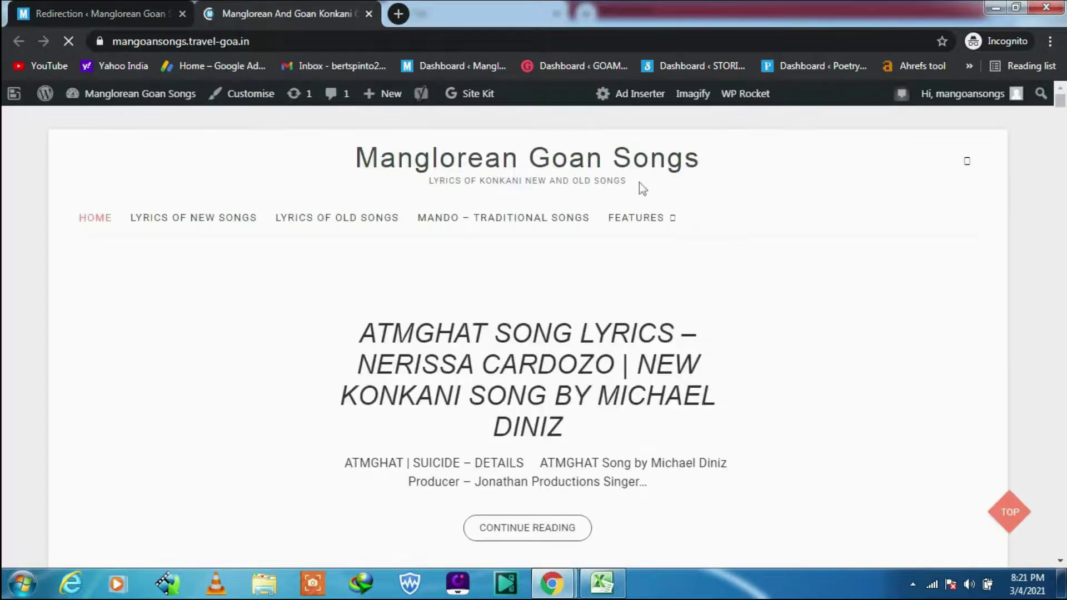
Open the Anna Leena Donna – Albert Pinto Song Lyrics post from Recent Posts
left_click_drag(1061, 105, 1060, 121)
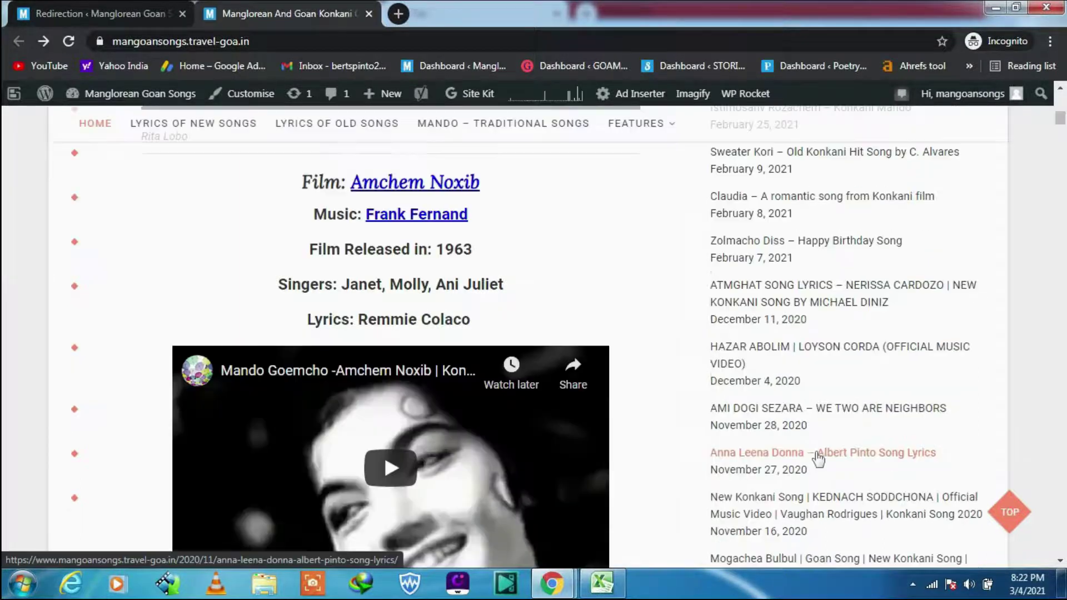
left_click(799, 454)
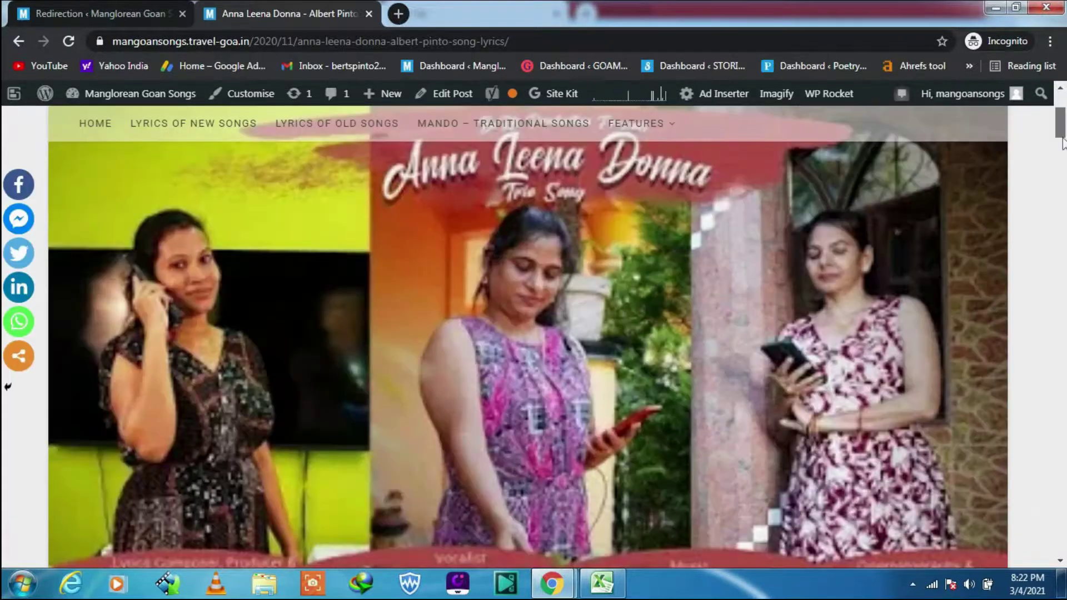
scroll(1062, 183, "down", 15)
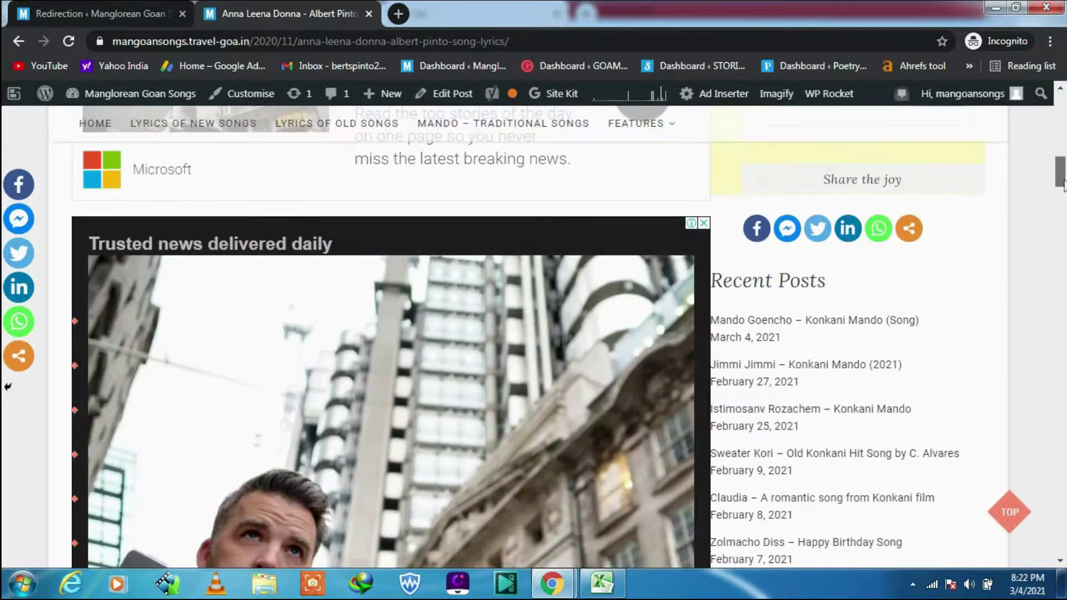
left_click_drag(1062, 184, 1062, 115)
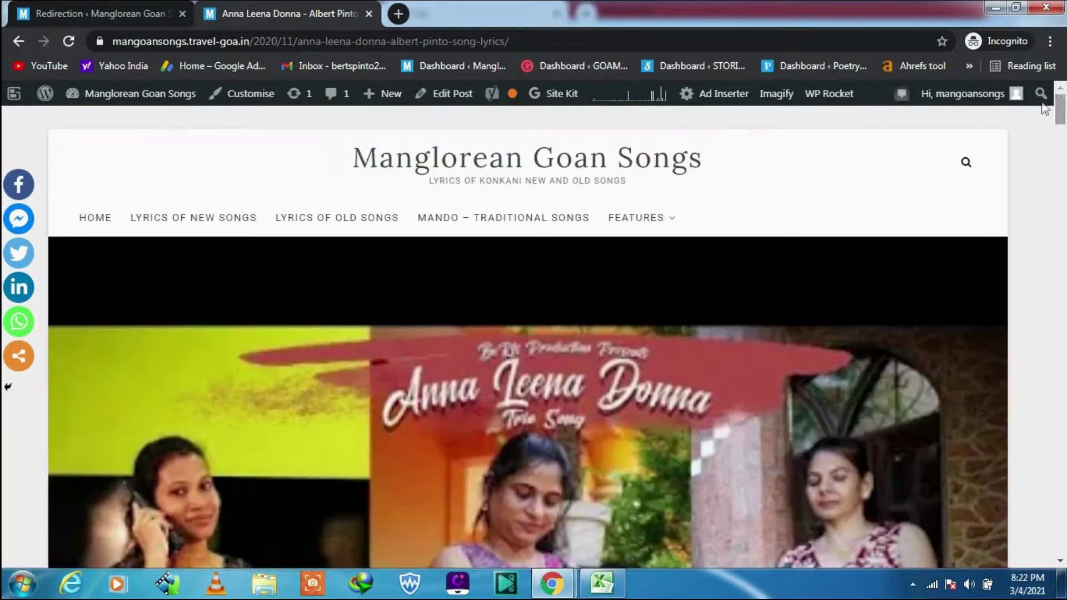
Copy the post's web address from the address bar
left_click(334, 41)
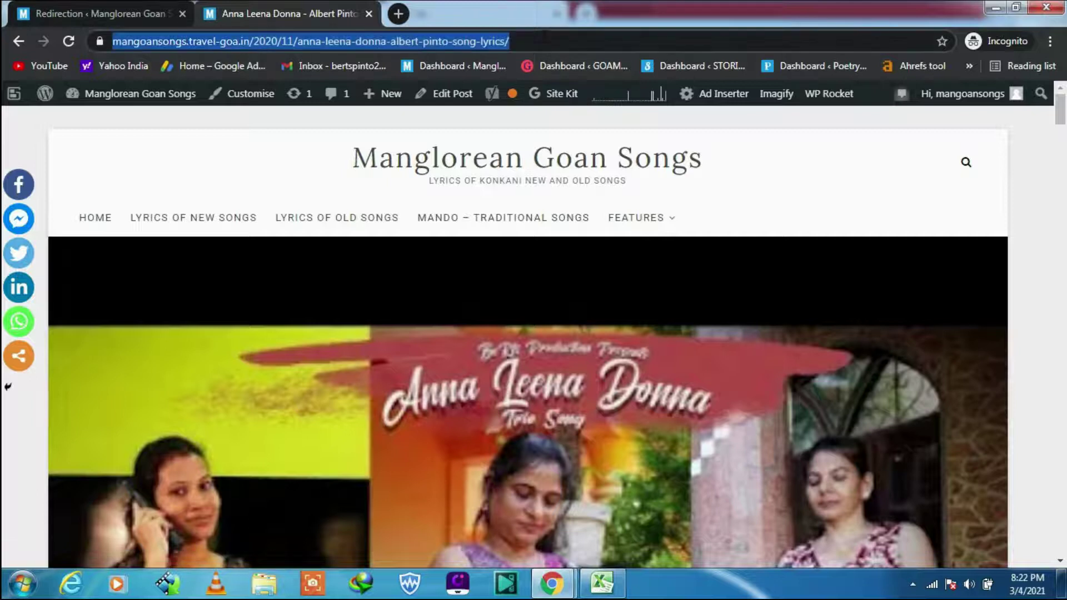
right_click(542, 41)
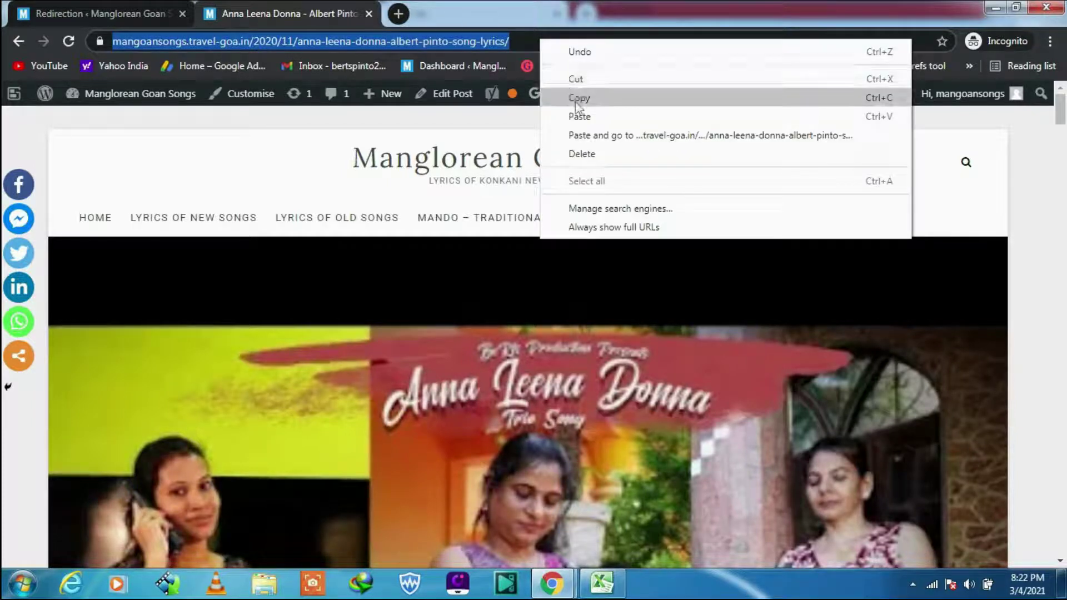
left_click(572, 96)
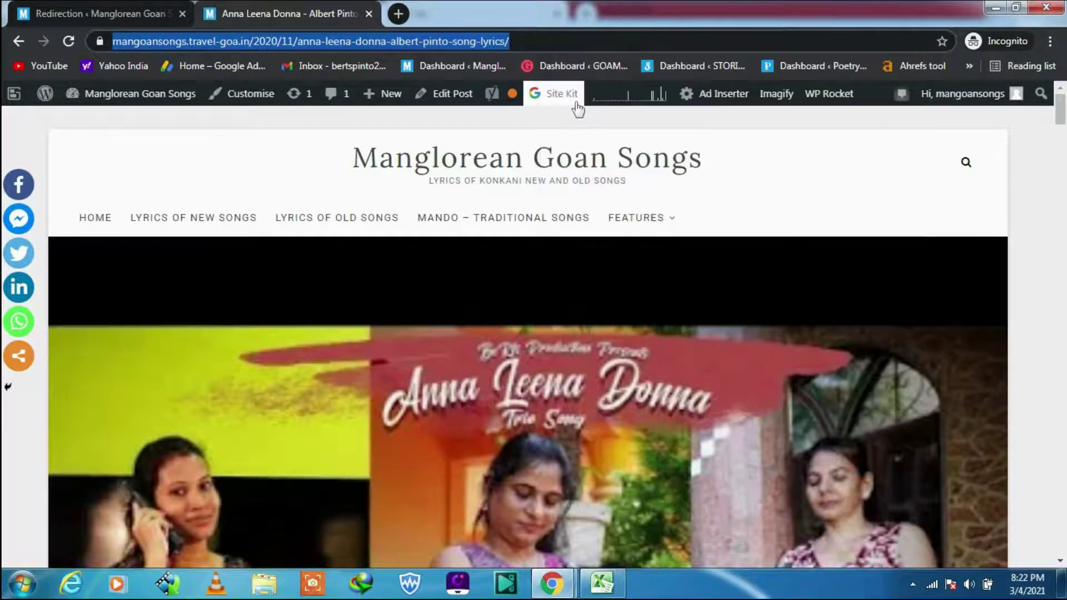
Back in Redirection, paste the post's clean address as the redirect target
left_click(117, 15)
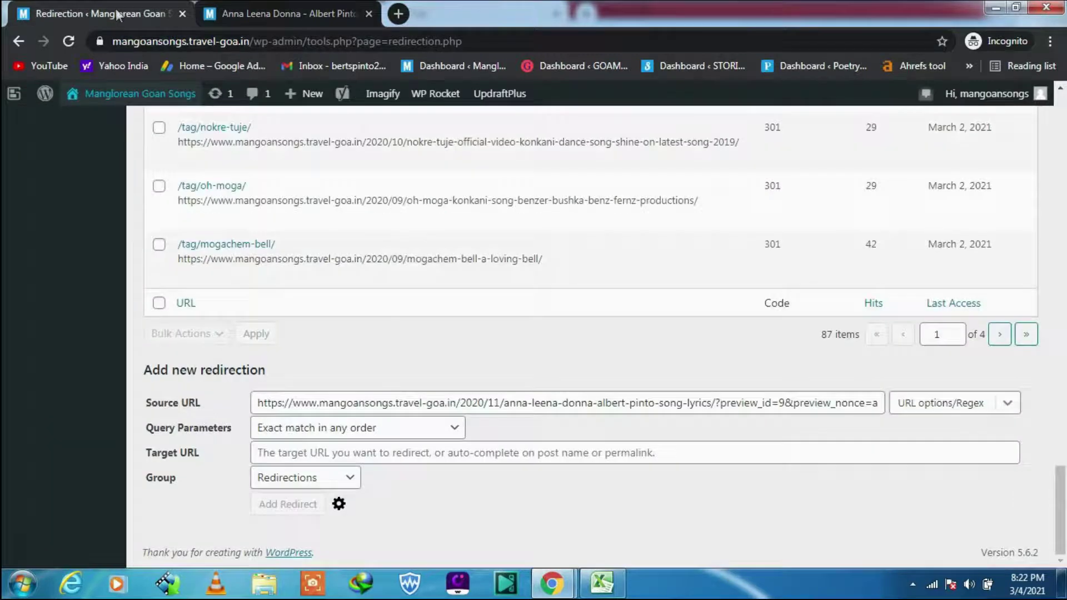
left_click(385, 454)
right_click(384, 454)
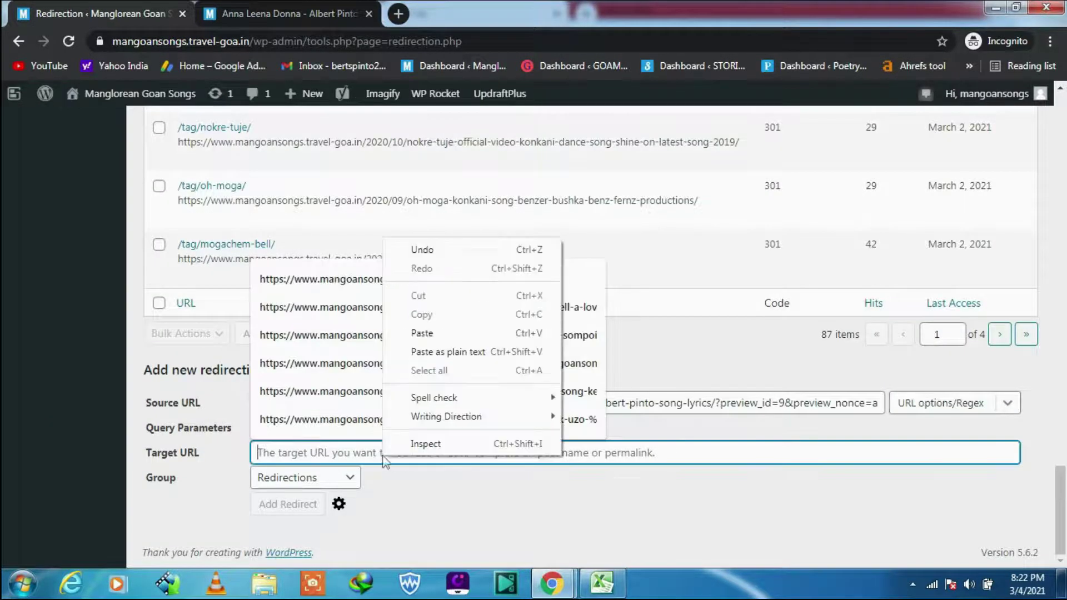
left_click(431, 336)
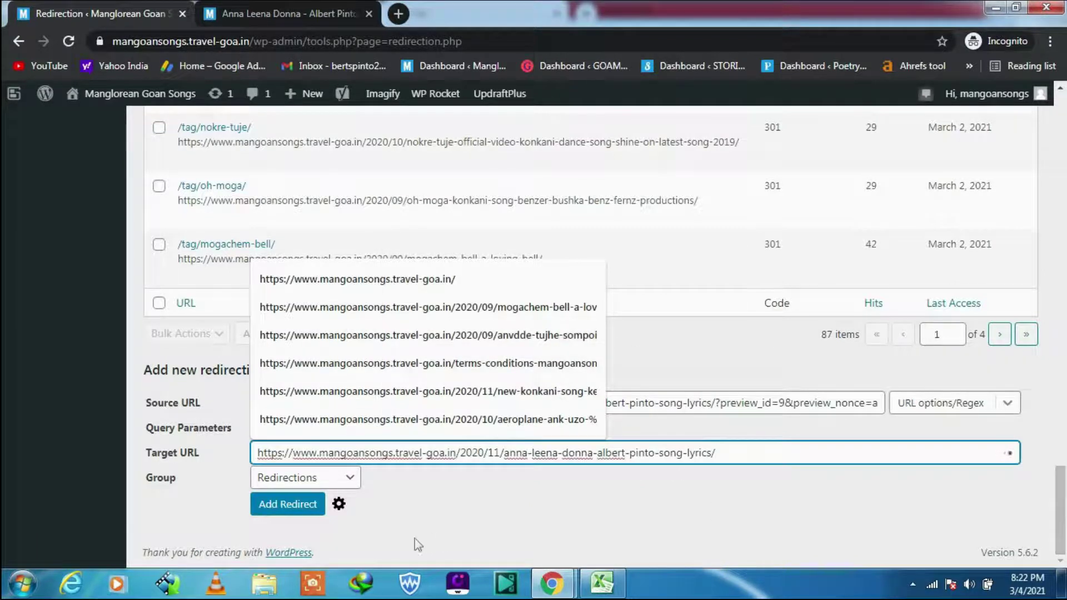
Keep the HTTP code at 301 - Moved Permanently in advanced options and add the redirect
left_click(338, 504)
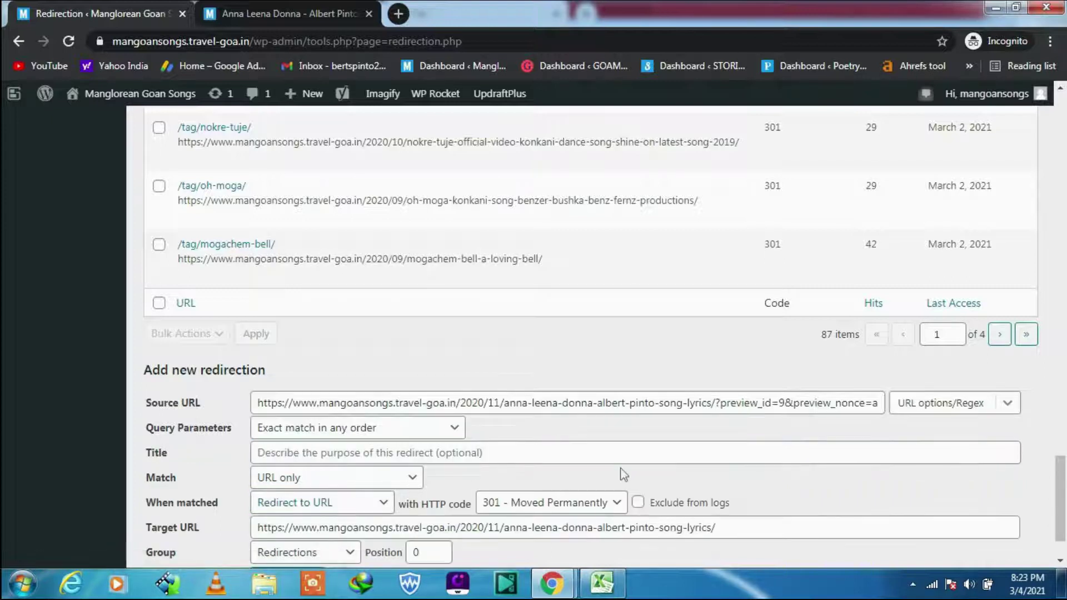
left_click_drag(1058, 500, 1059, 514)
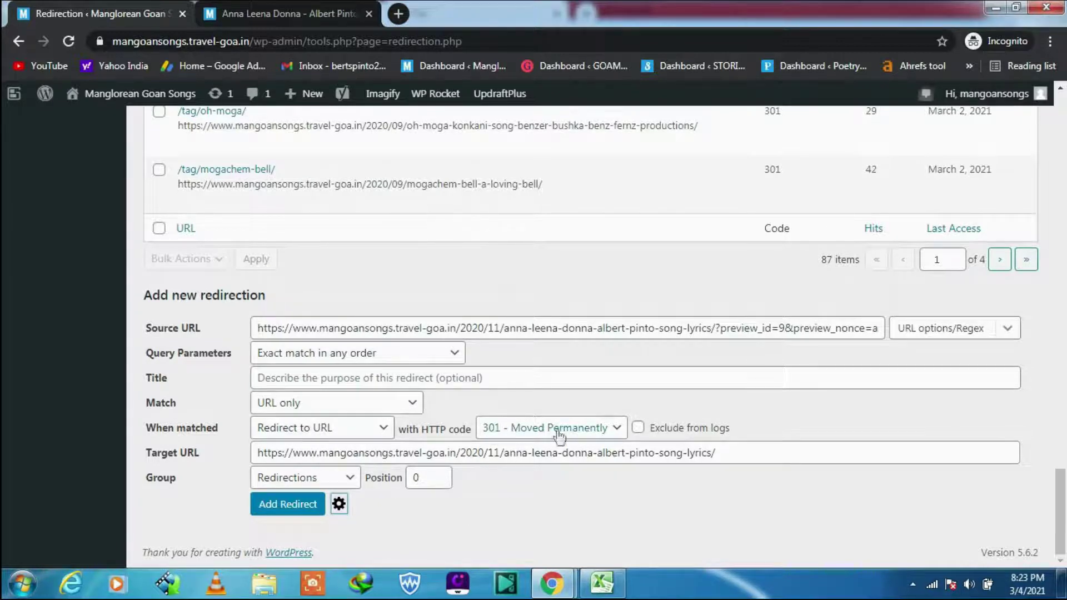
left_click(617, 429)
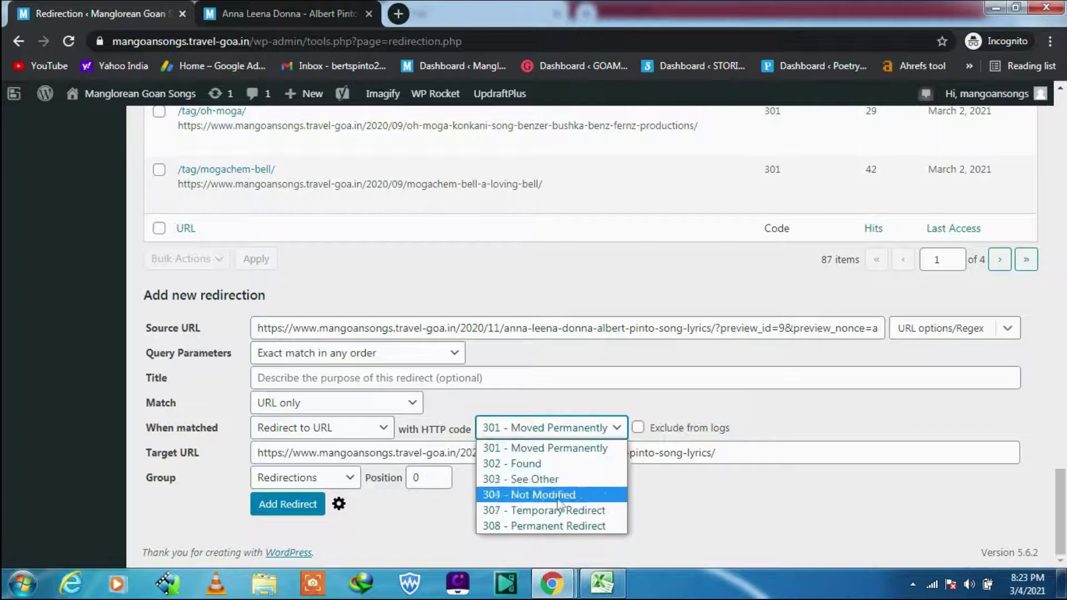
left_click(584, 448)
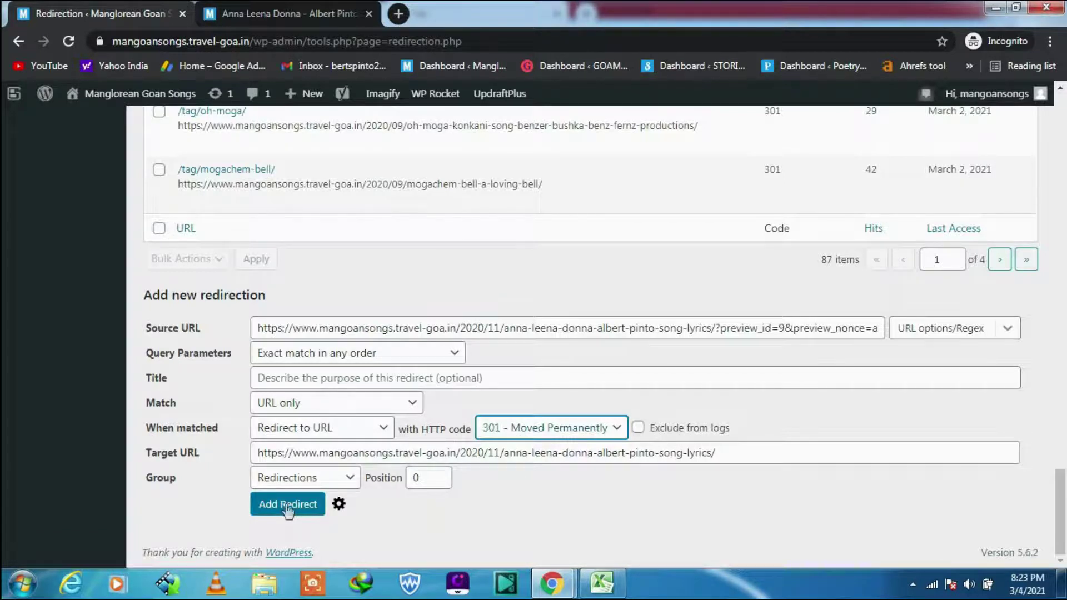
left_click(287, 505)
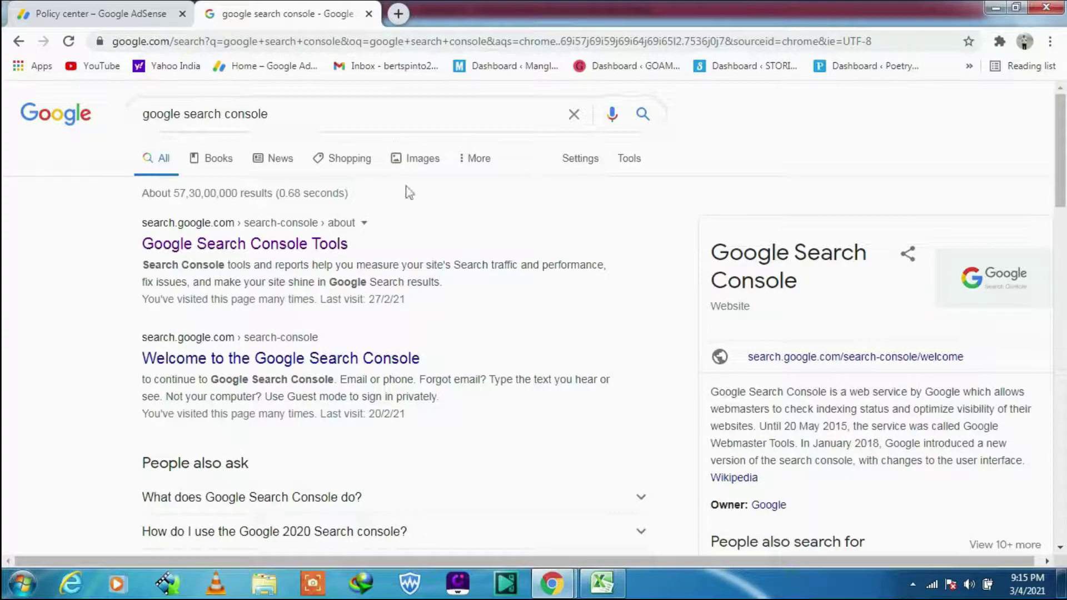
Go from the Google Search Console Tools result into the travel-goa.in overview with Start now
left_click(300, 244)
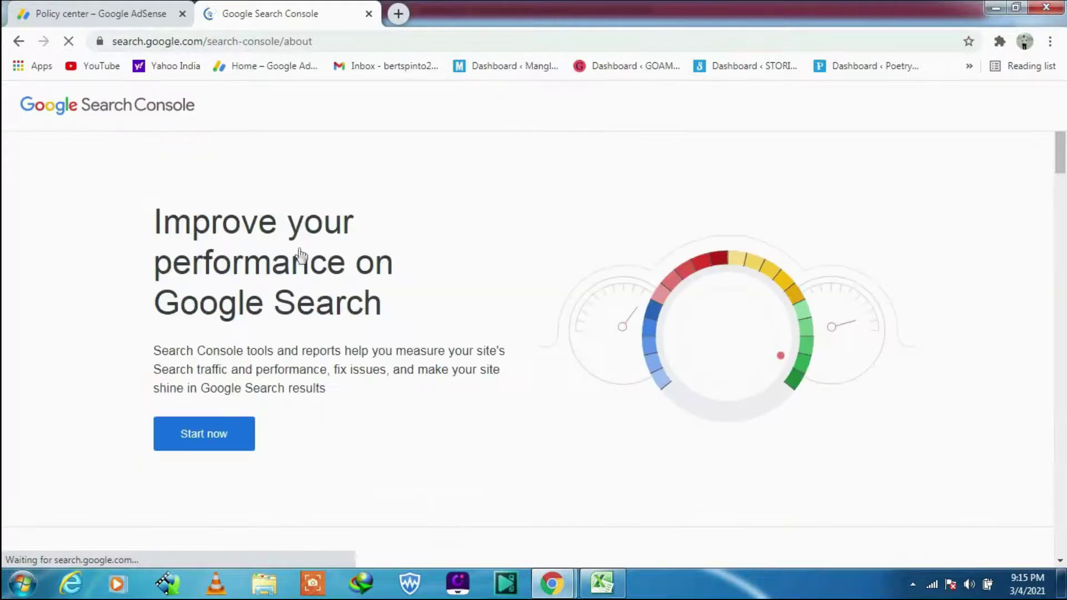
left_click(207, 439)
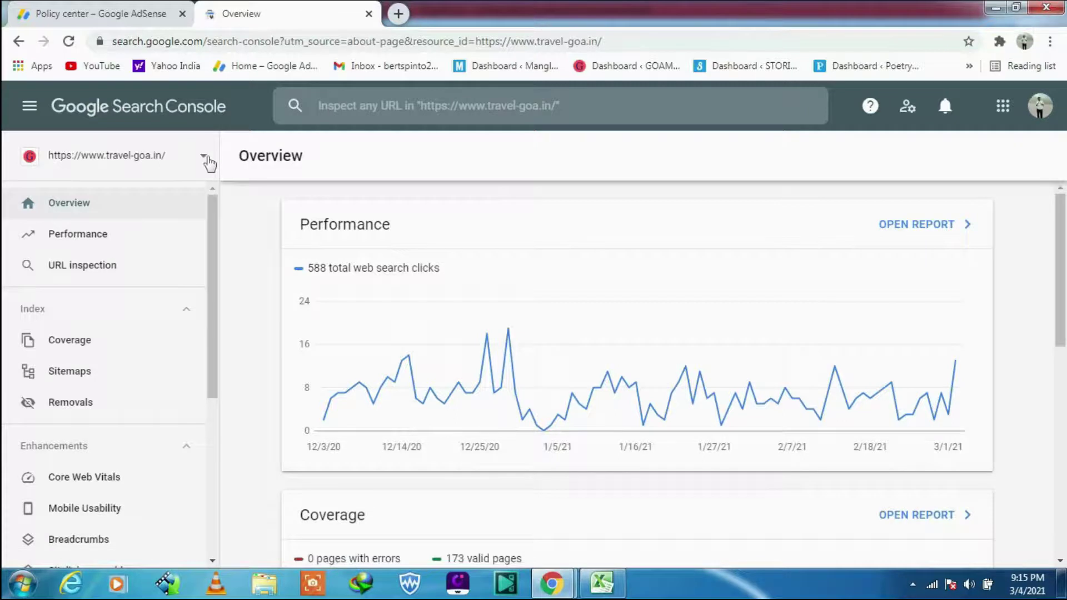
Switch the property to mangoansongs.travel-goa.in and open its Removals page from the sidebar
left_click(208, 160)
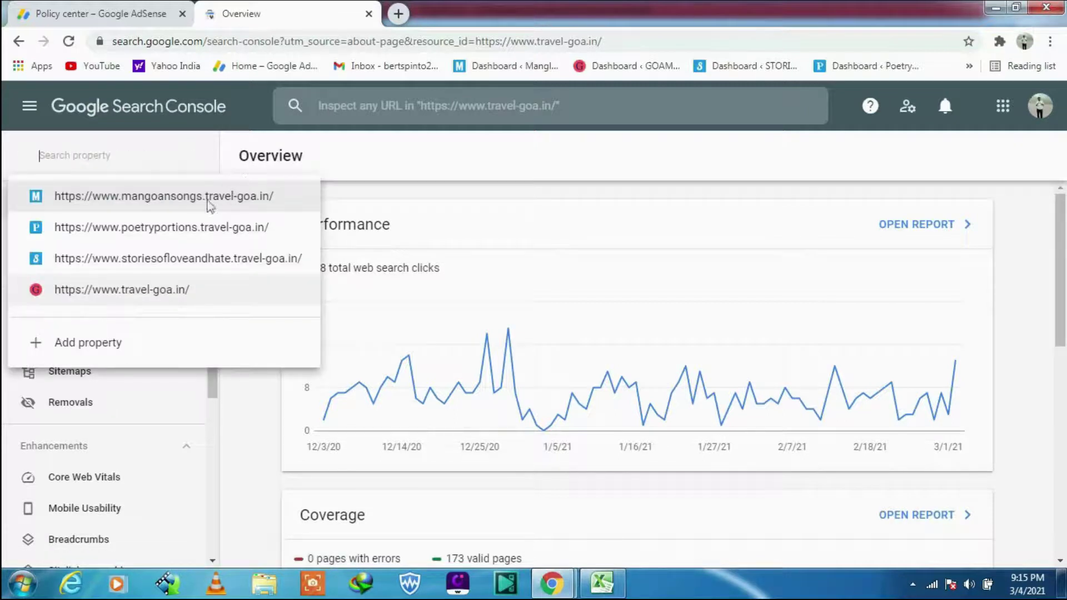
left_click(177, 198)
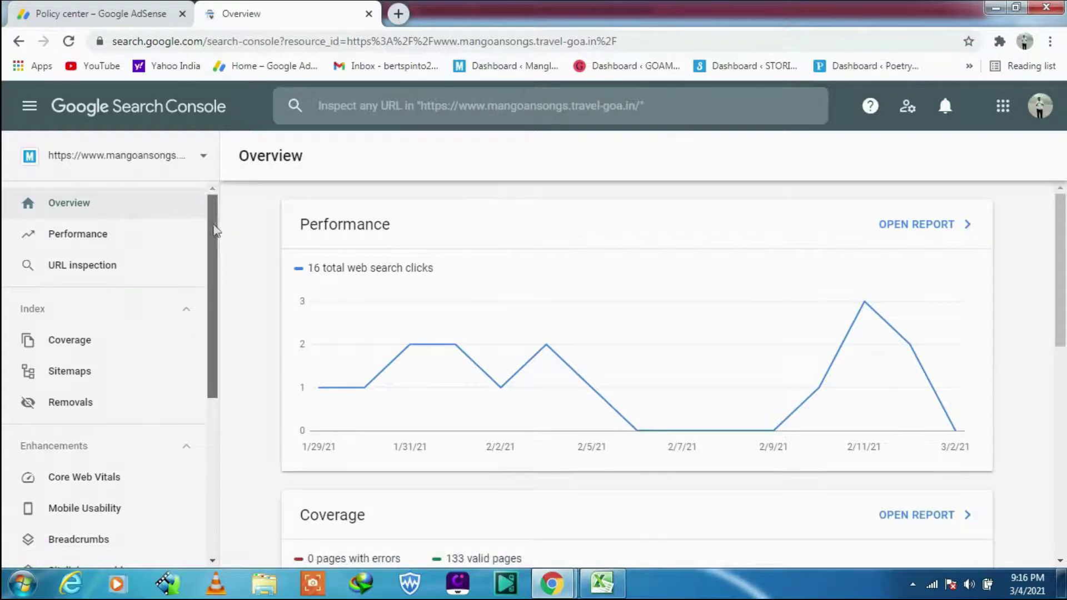
scroll(215, 234, "down", 1)
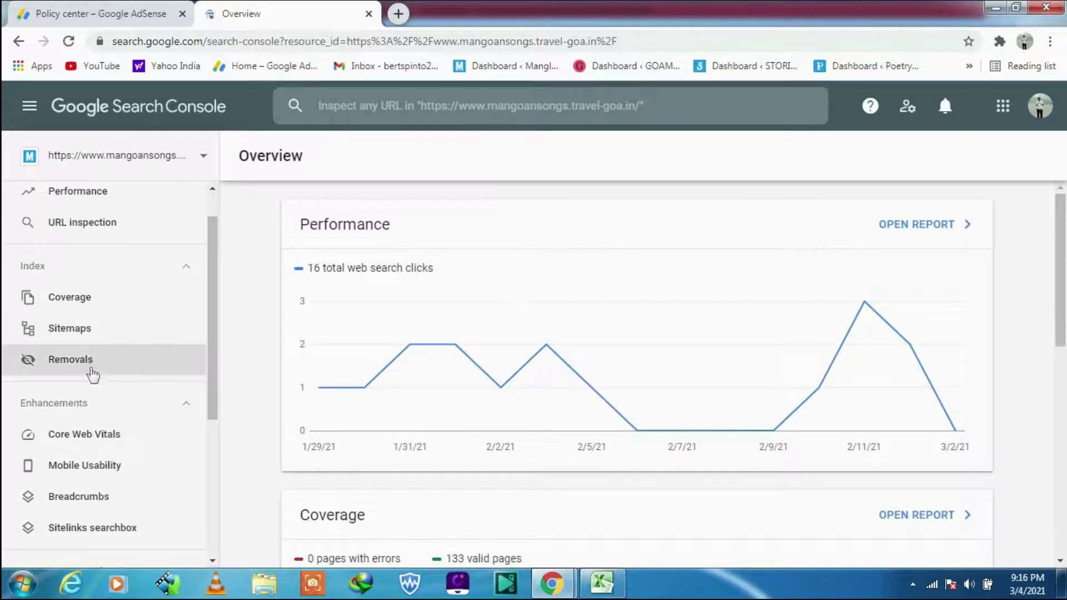
left_click(71, 360)
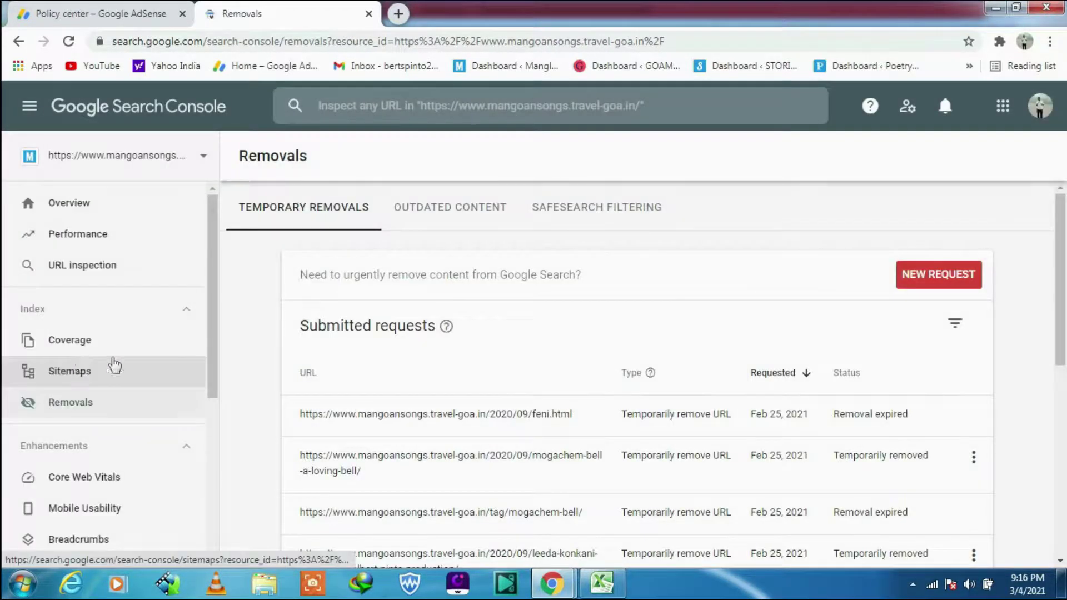
Open an empty New Request form for temporary URL removal with the NEW REQUEST button
left_click(938, 275)
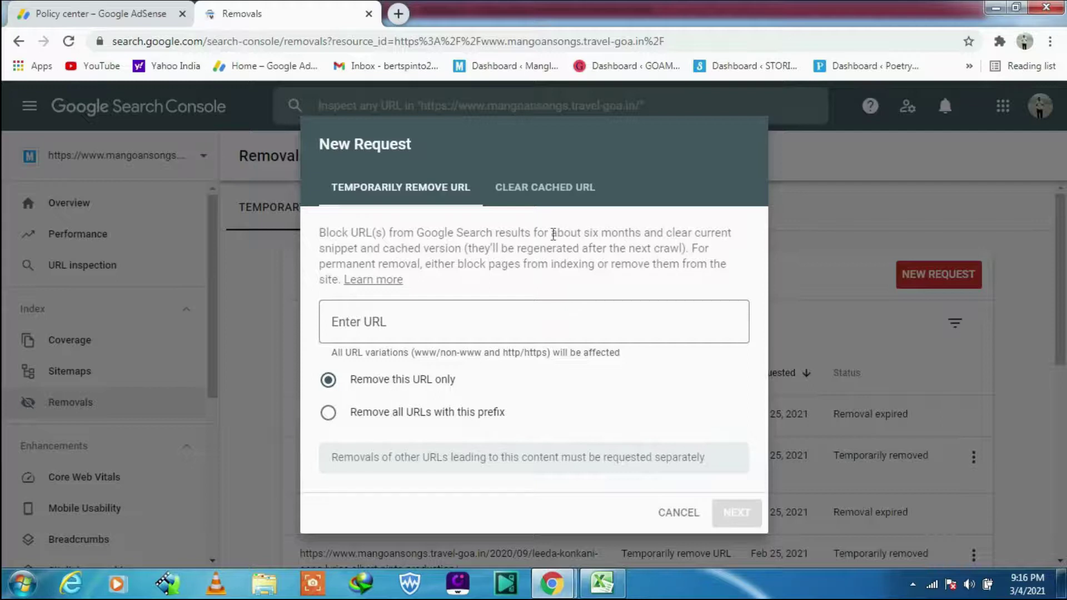
left_click_drag(553, 234, 642, 235)
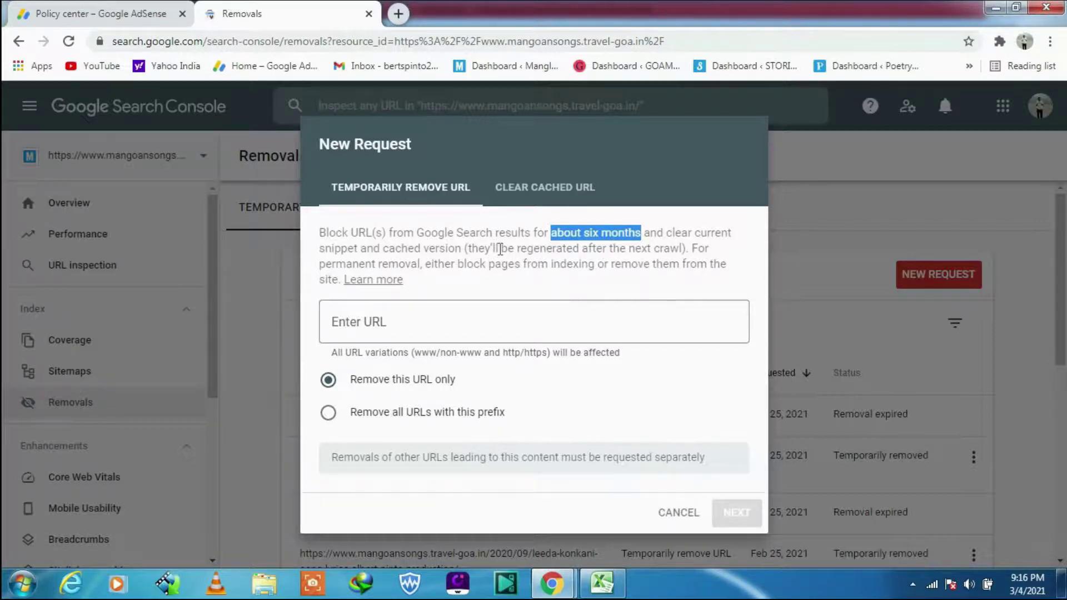
left_click_drag(499, 248, 683, 248)
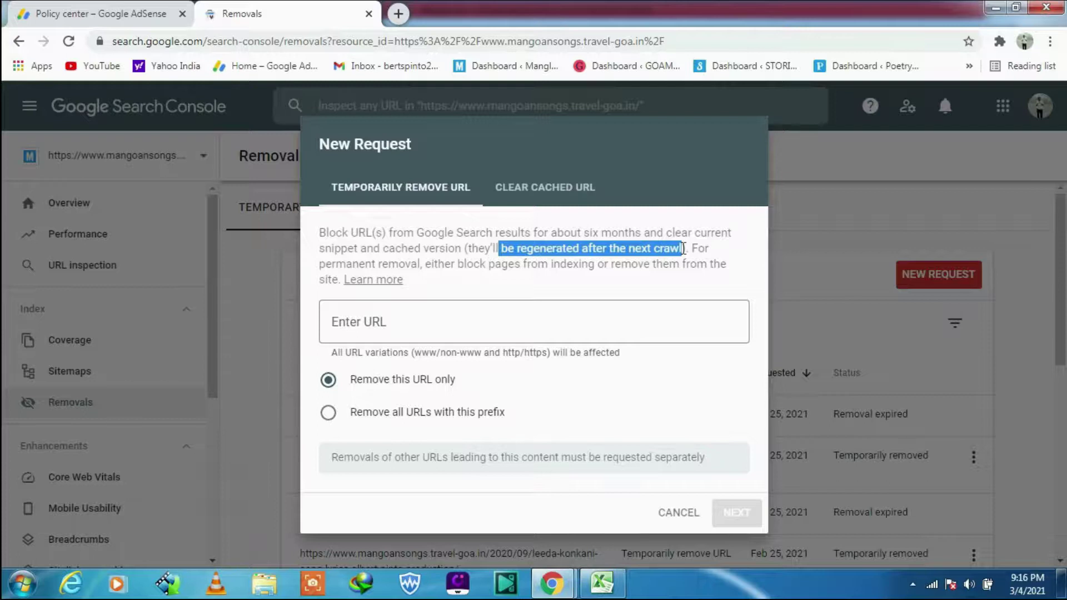
left_click(517, 416)
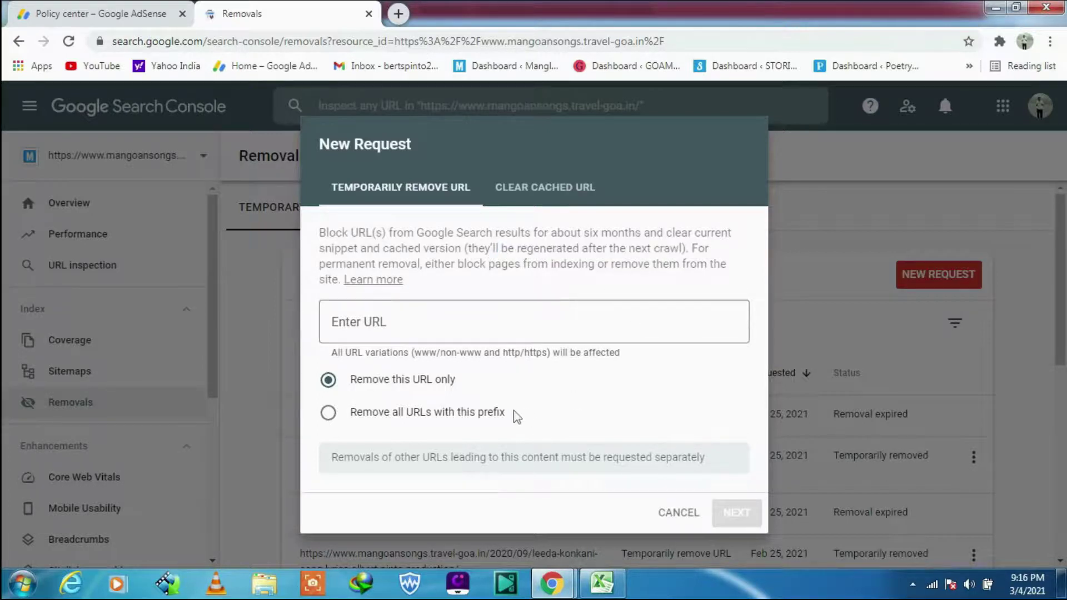
left_click_drag(517, 416, 351, 416)
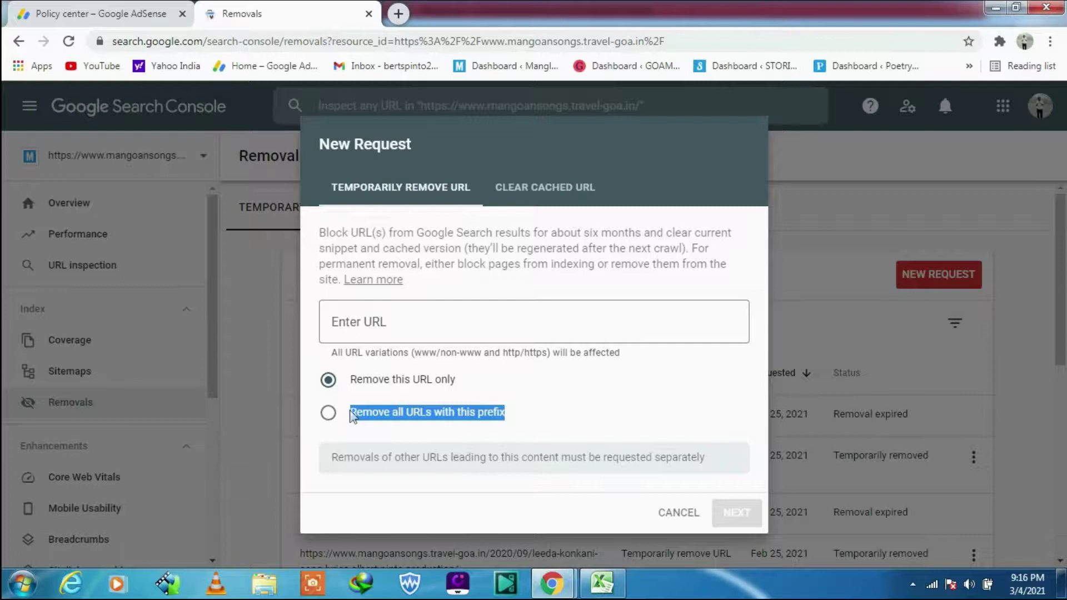
left_click(352, 417)
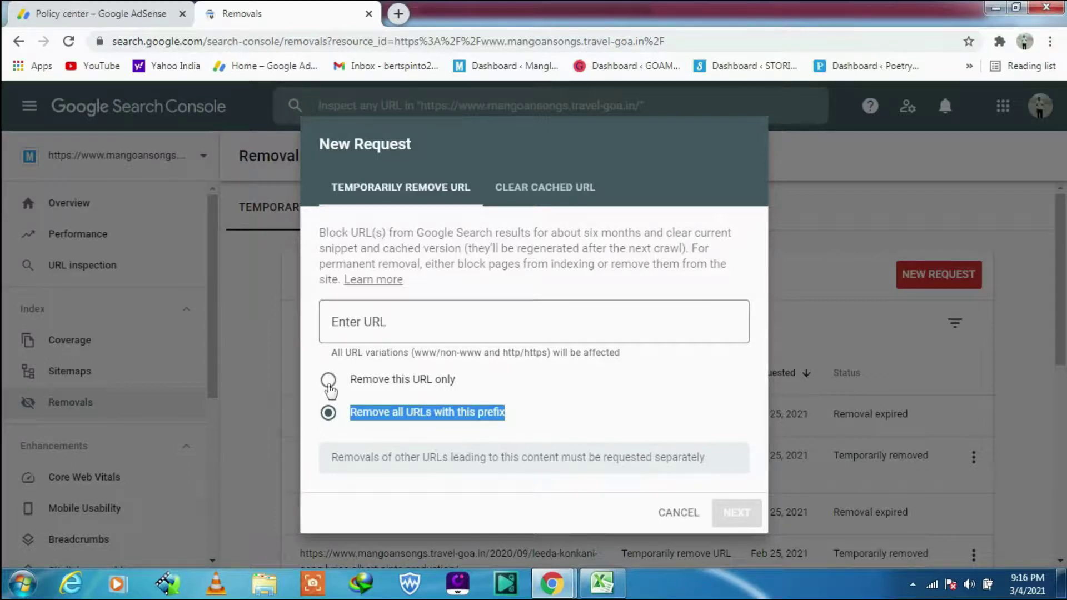
left_click(328, 381)
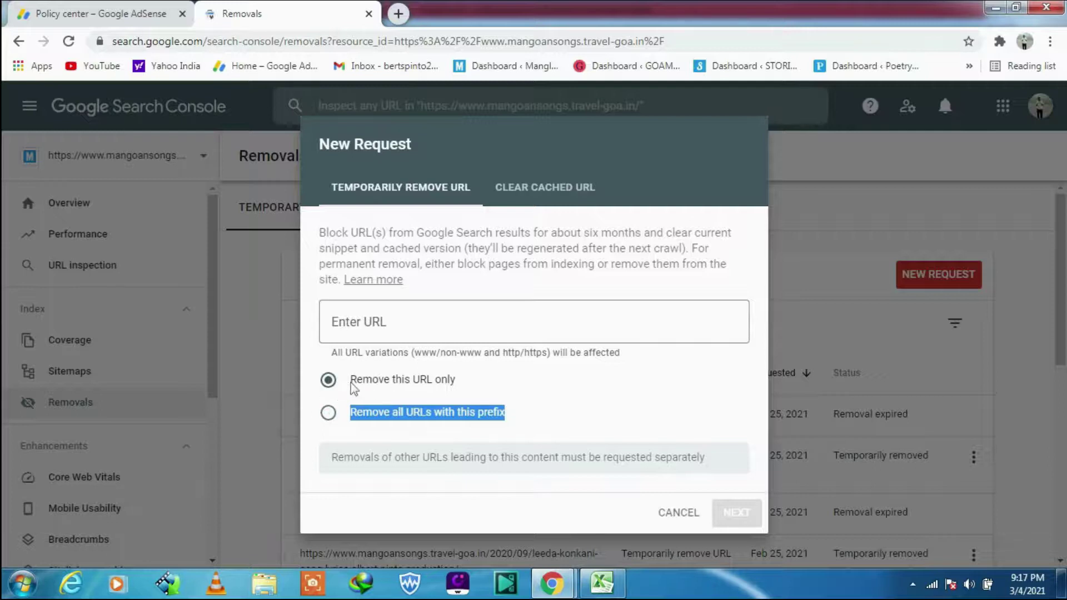
left_click_drag(351, 386, 465, 384)
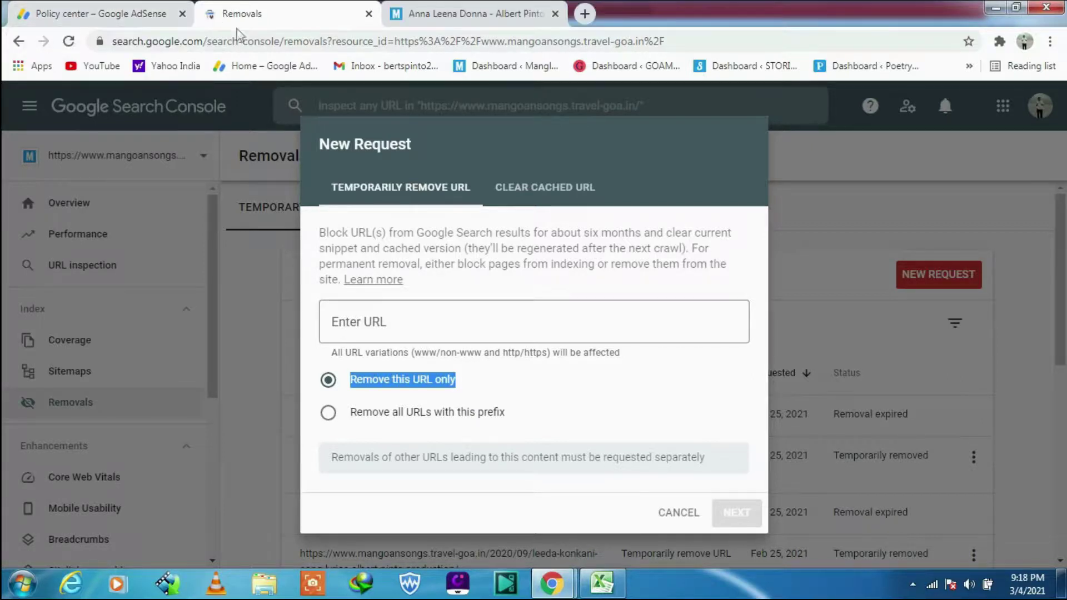
Copy the flagged anna-leena-donna page URL from the AdSense policy centre
left_click(122, 14)
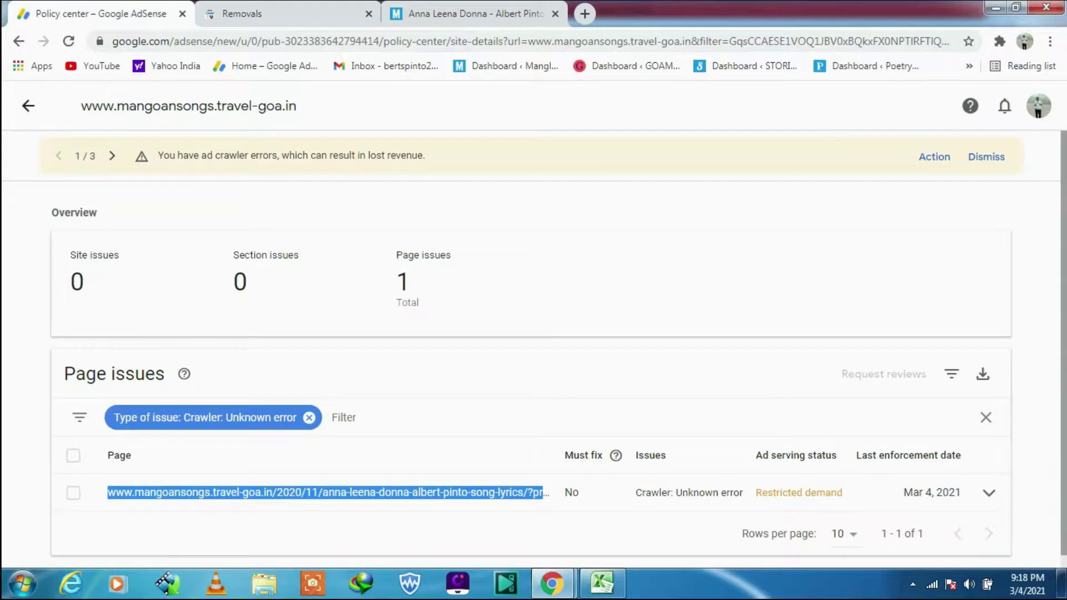
right_click(450, 495)
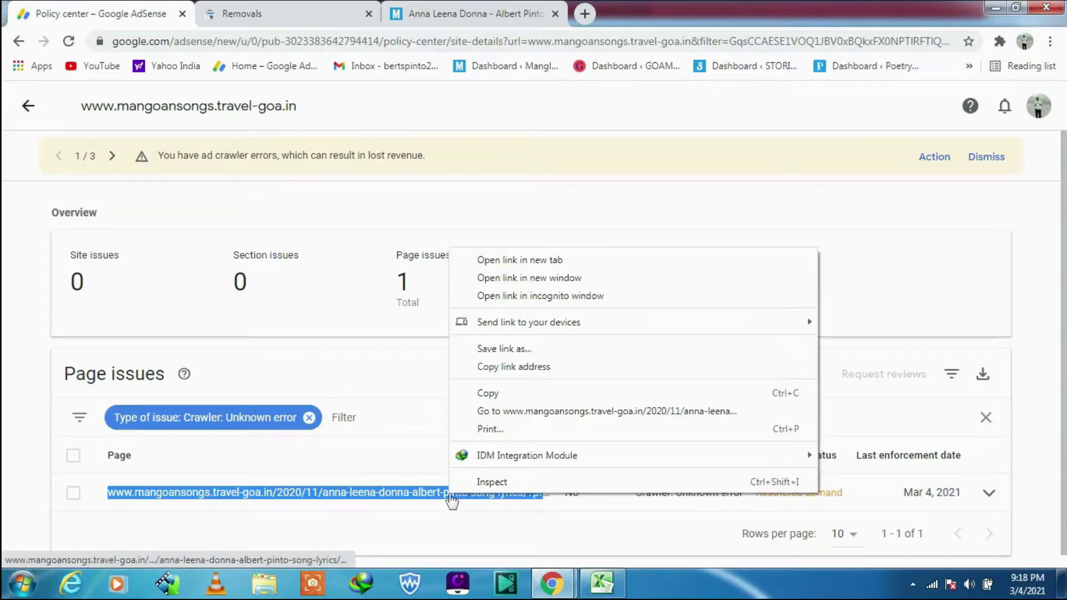
left_click(496, 394)
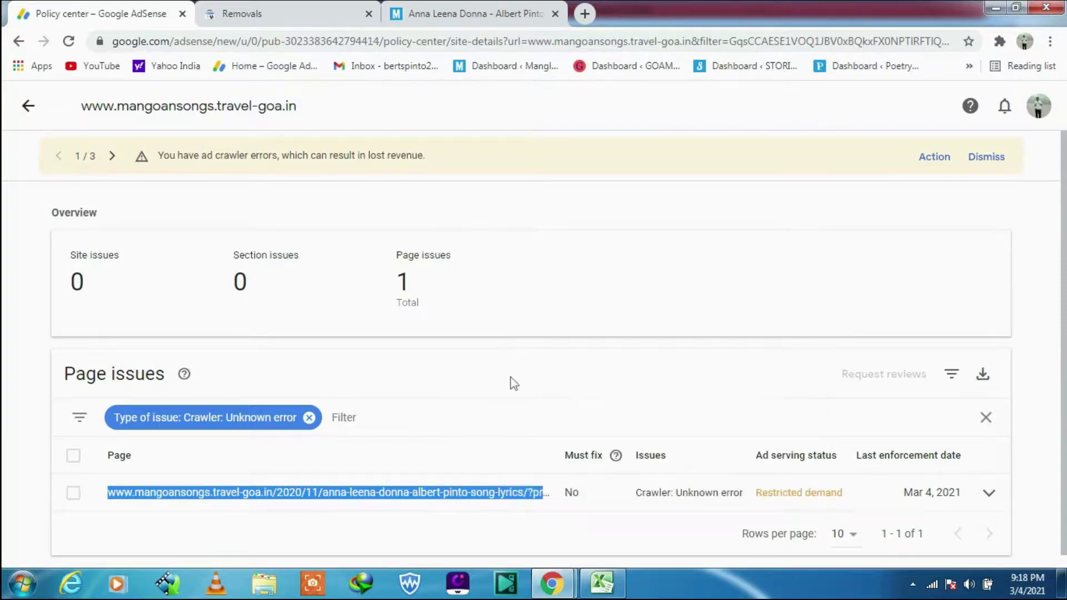
Paste that URL into Search Console's Temporarily Remove URL field, then close the request dialog
left_click(265, 15)
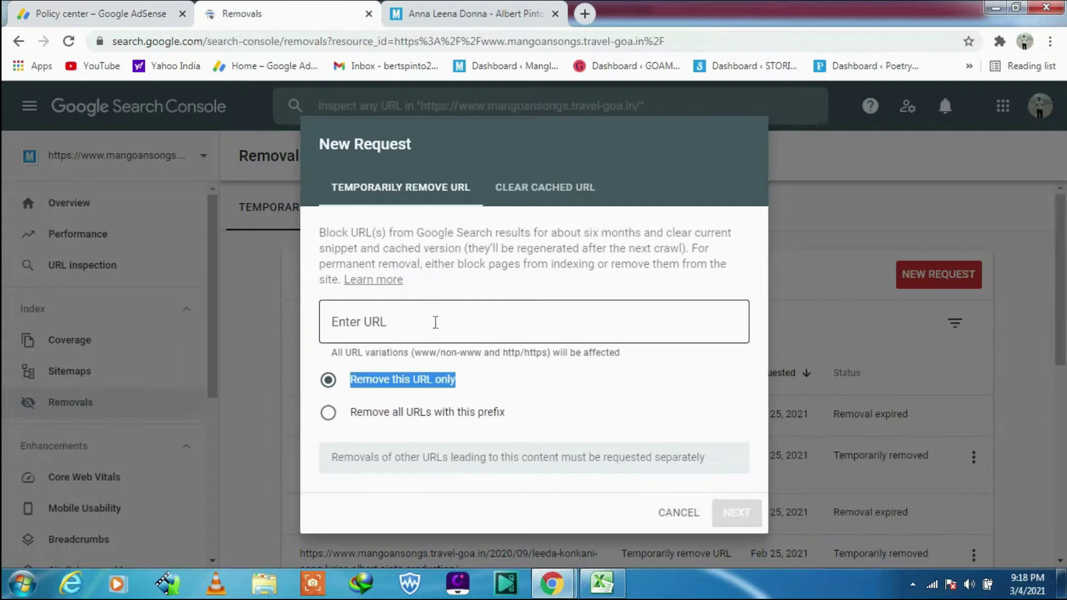
left_click(435, 321)
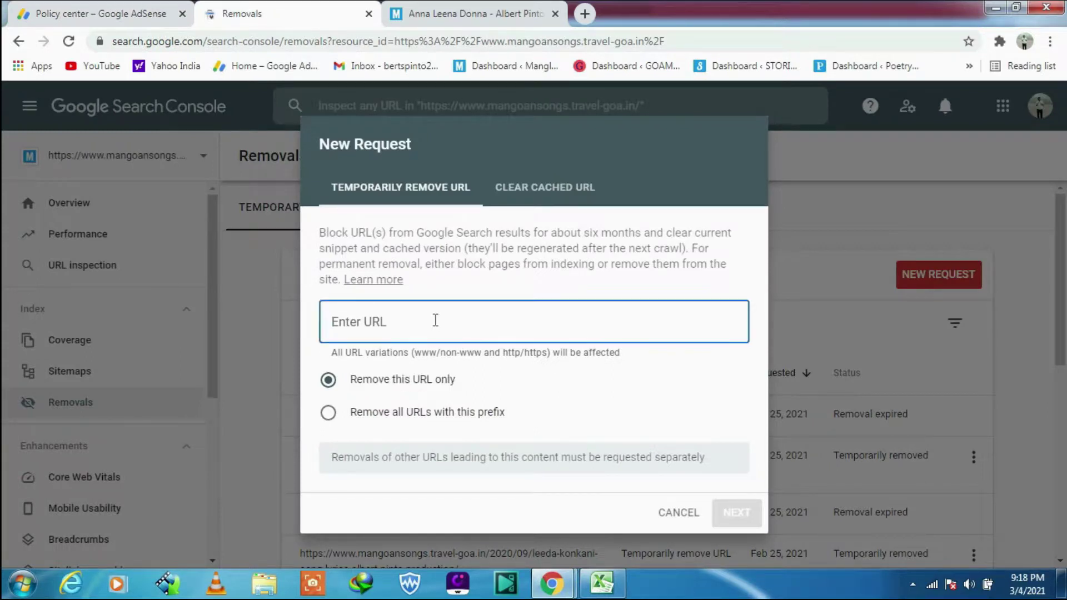
right_click(435, 321)
left_click(474, 414)
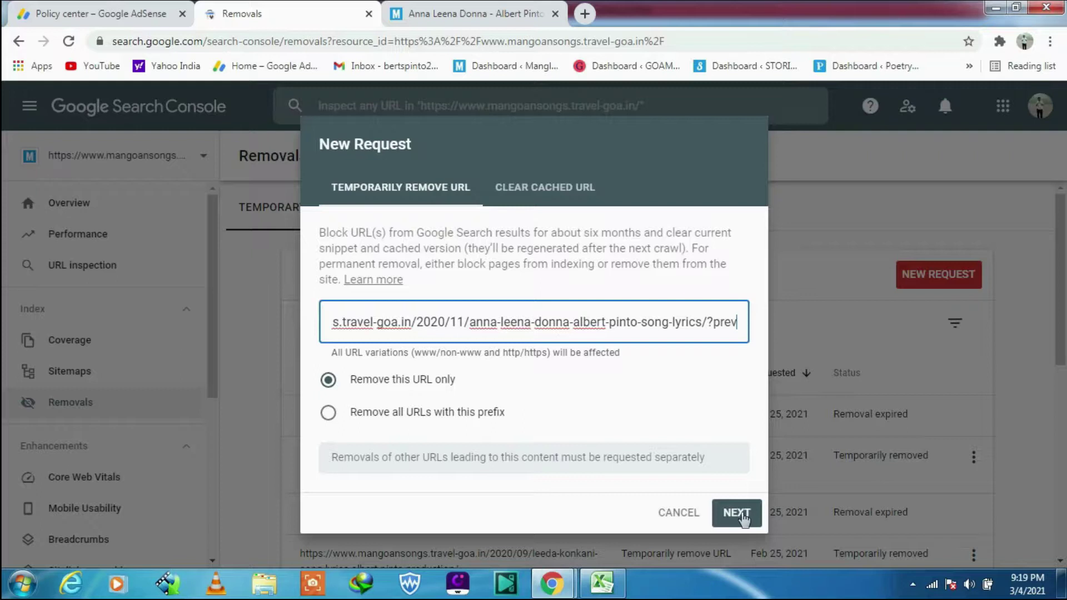
left_click(678, 512)
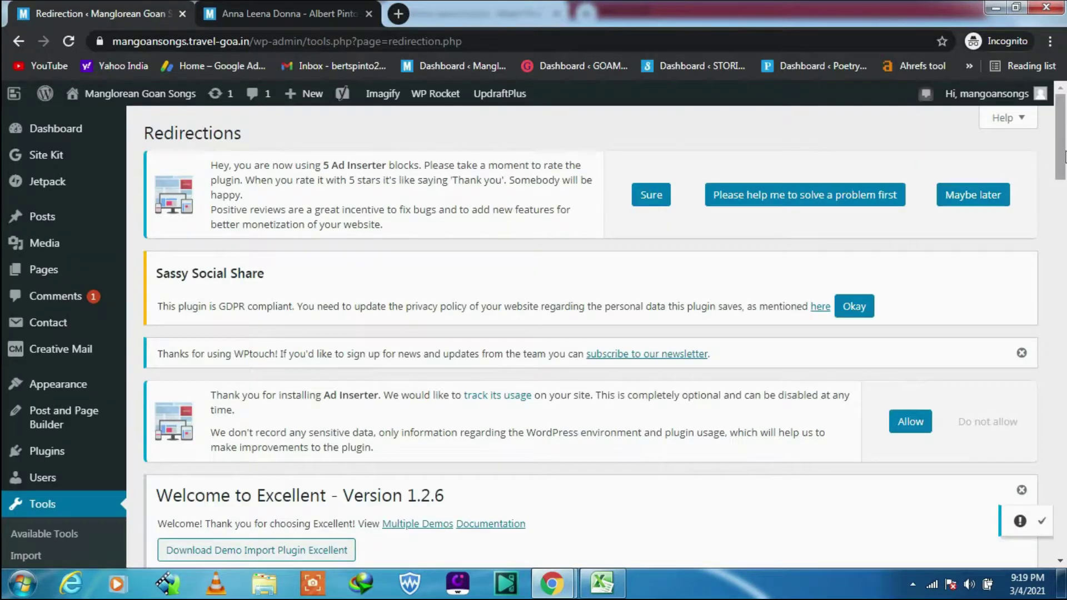
Open Yoast SEO's Tools page via SEO > Tools and scroll down to the File editor link
left_click_drag(1064, 157, 1064, 195)
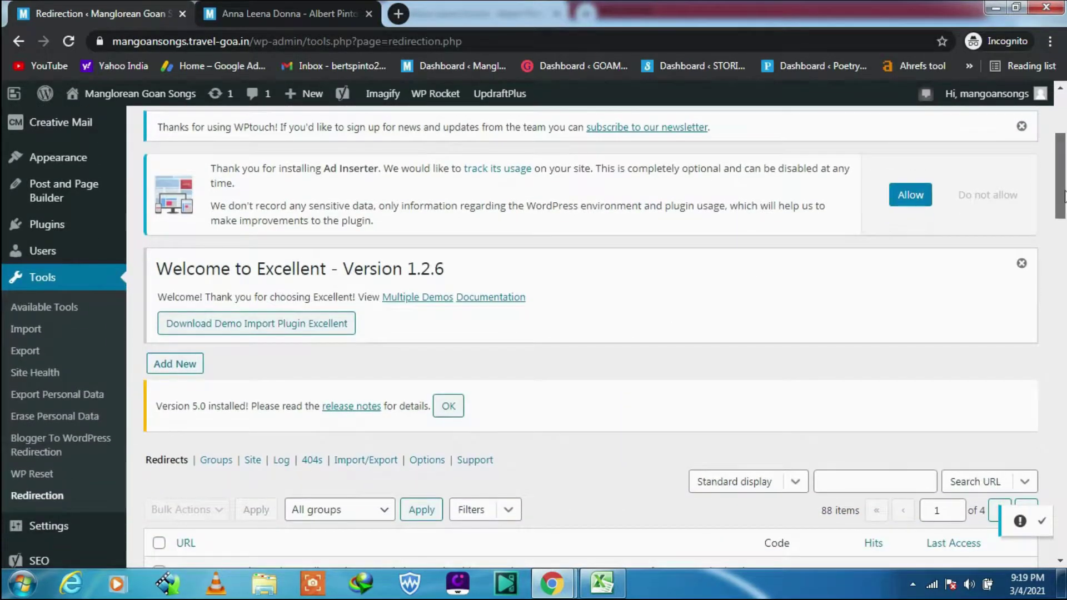
scroll(534, 333, "down", 3)
mouse_move(38, 373)
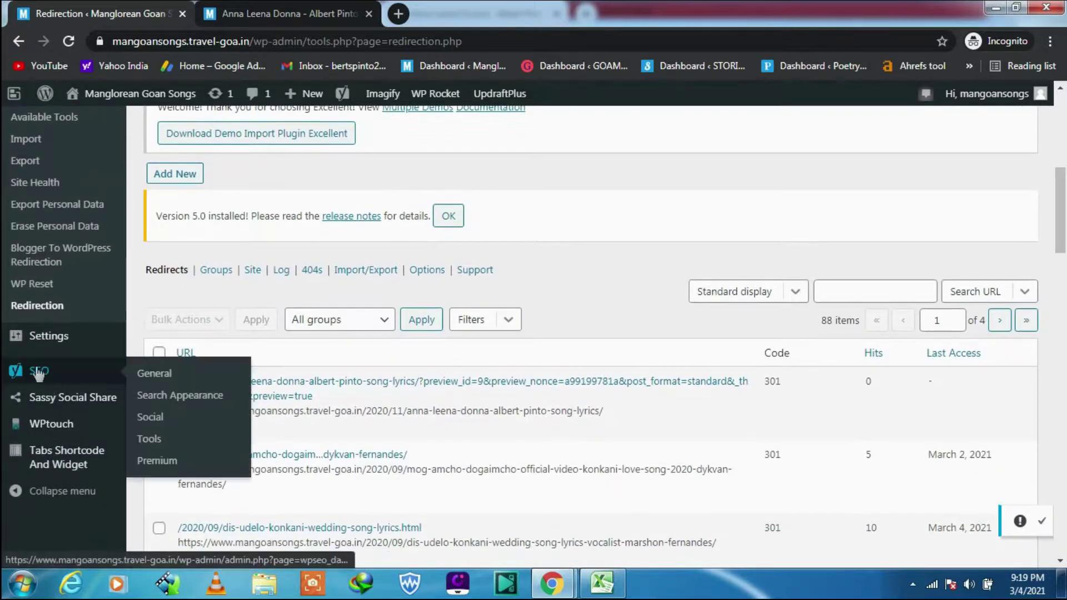
left_click(150, 439)
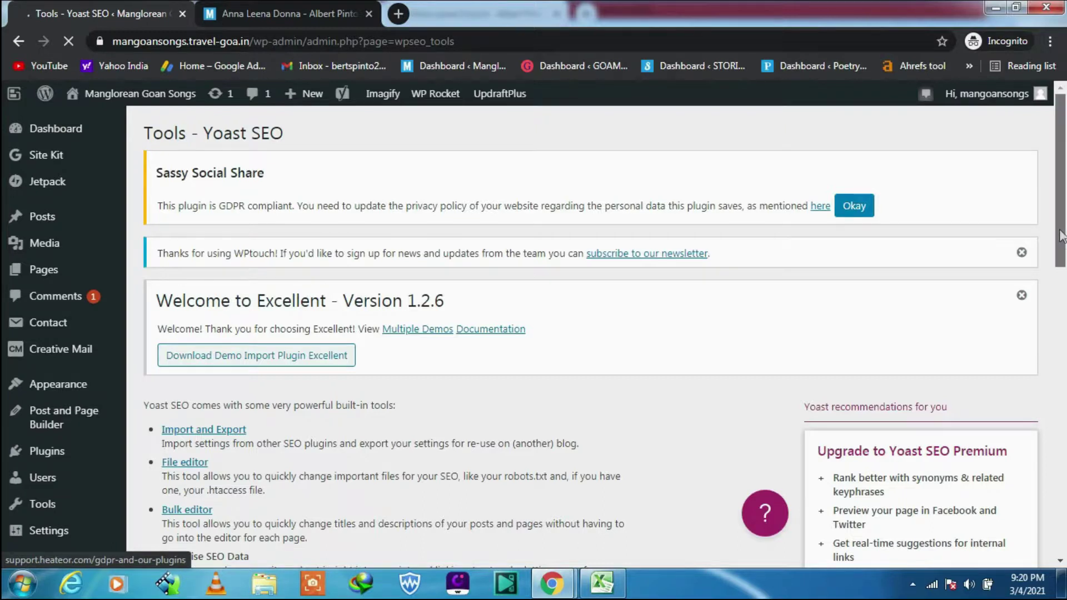
left_click_drag(1058, 238, 1060, 292)
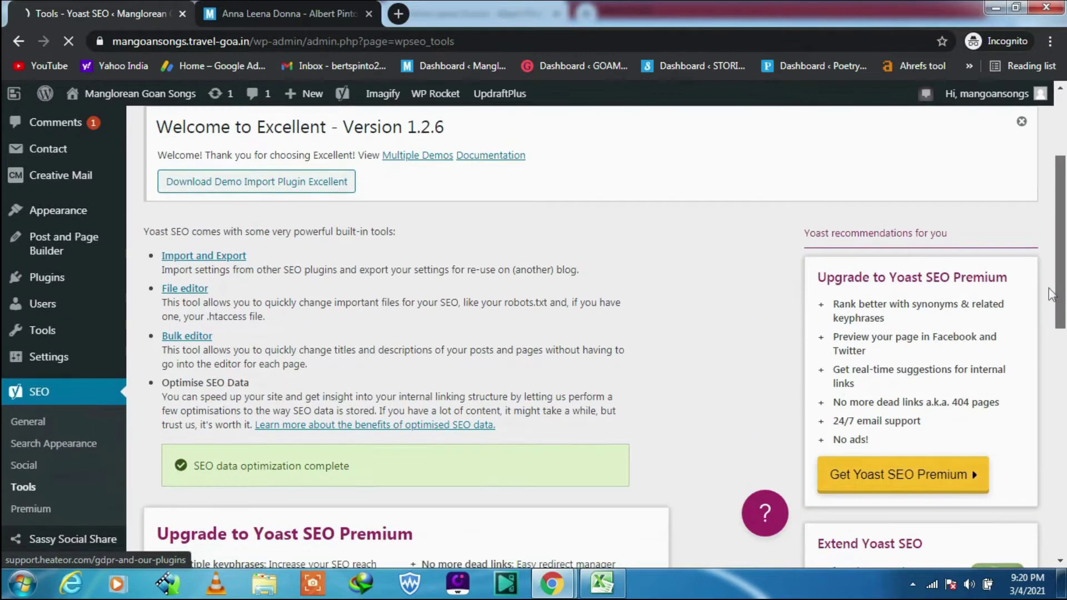
scroll(189, 200, "down", 2)
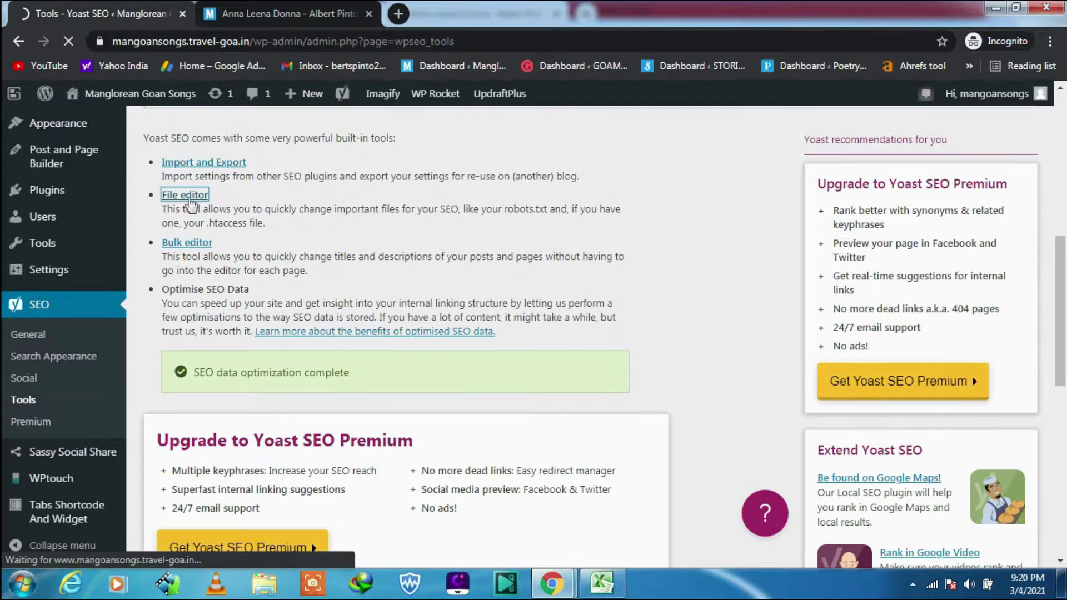
Open Yoast's File editor and scroll the robots.txt box down to its last Disallow rules
left_click(189, 197)
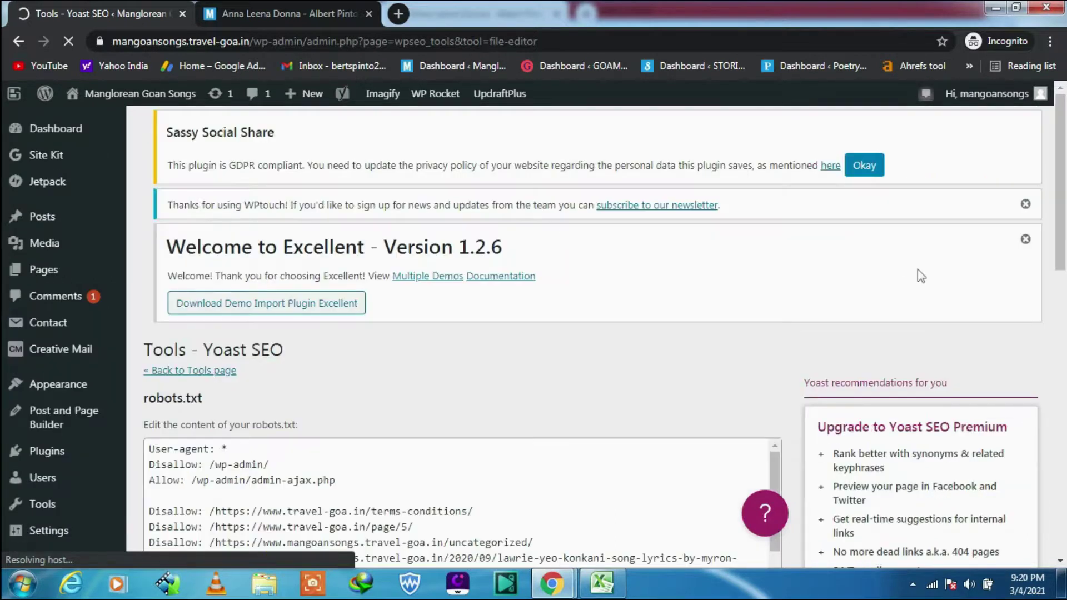
left_click_drag(1061, 213, 1064, 291)
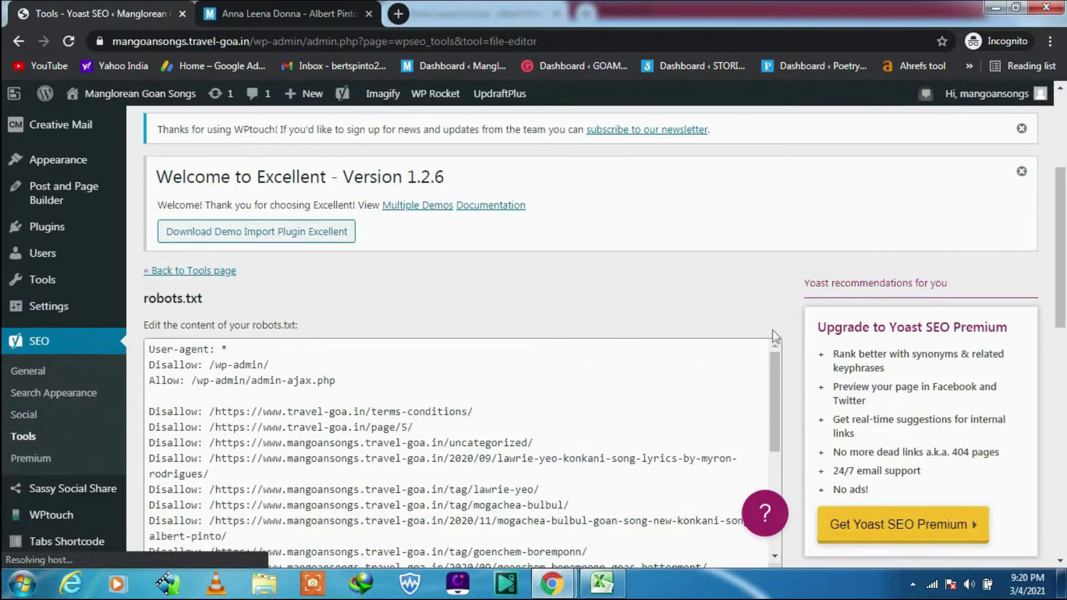
left_click_drag(1061, 274, 1061, 331)
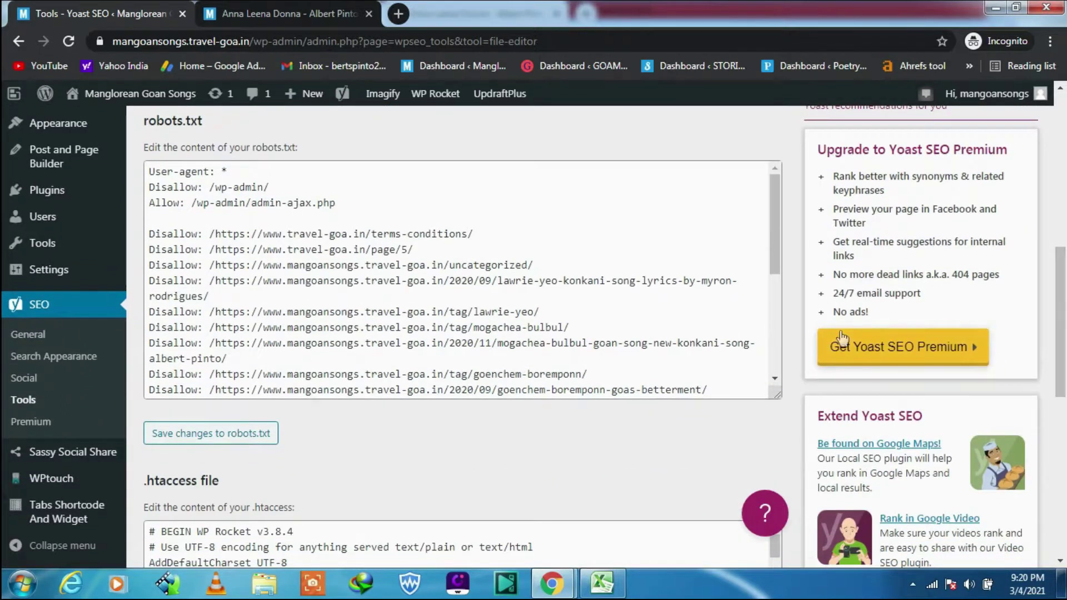
left_click_drag(777, 265, 780, 371)
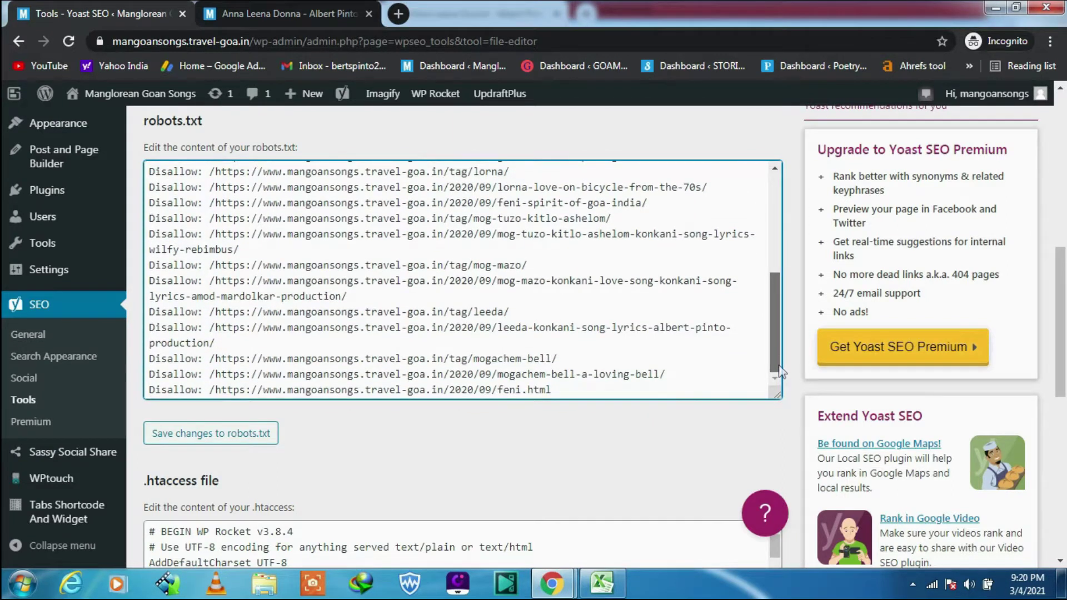
Copy the 'Disallow: /' prefix and paste it onto a new line below the feni.html rule
left_click(604, 389)
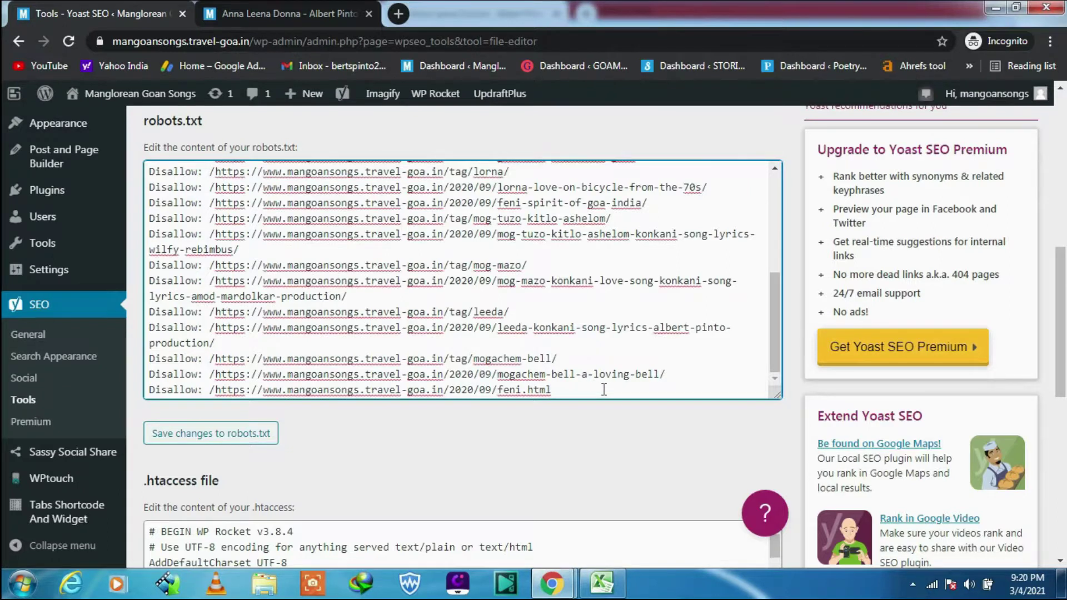
key("Return")
key("Return")
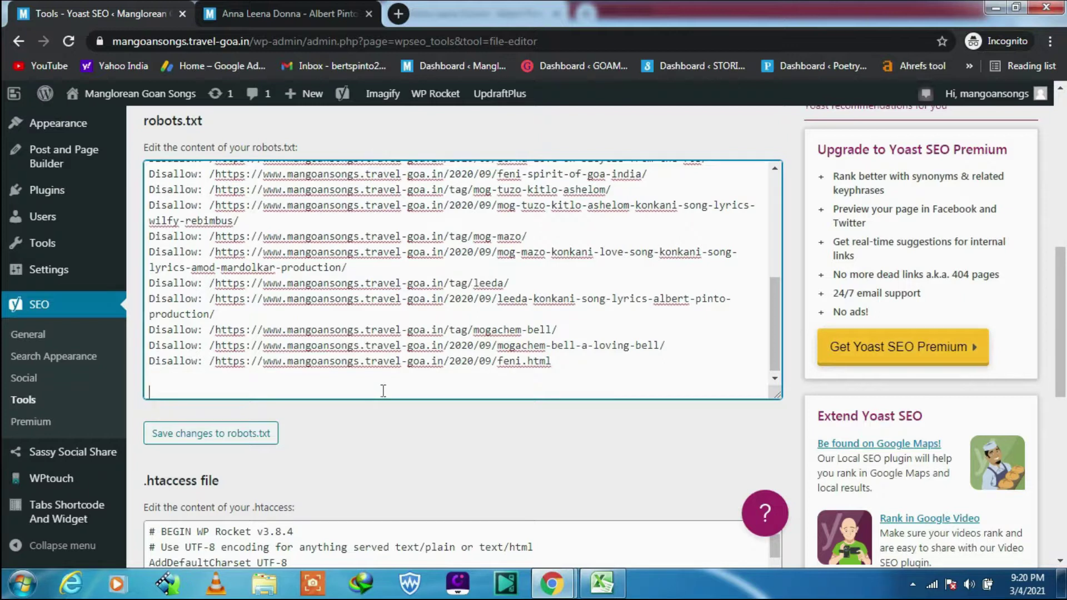
left_click_drag(214, 361, 150, 365)
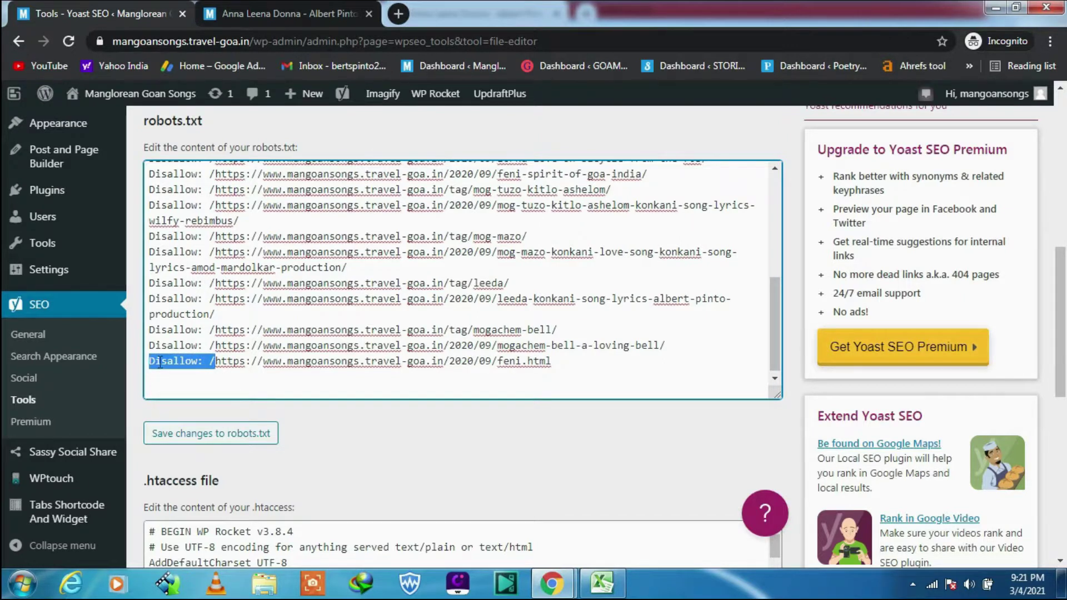
right_click(159, 365)
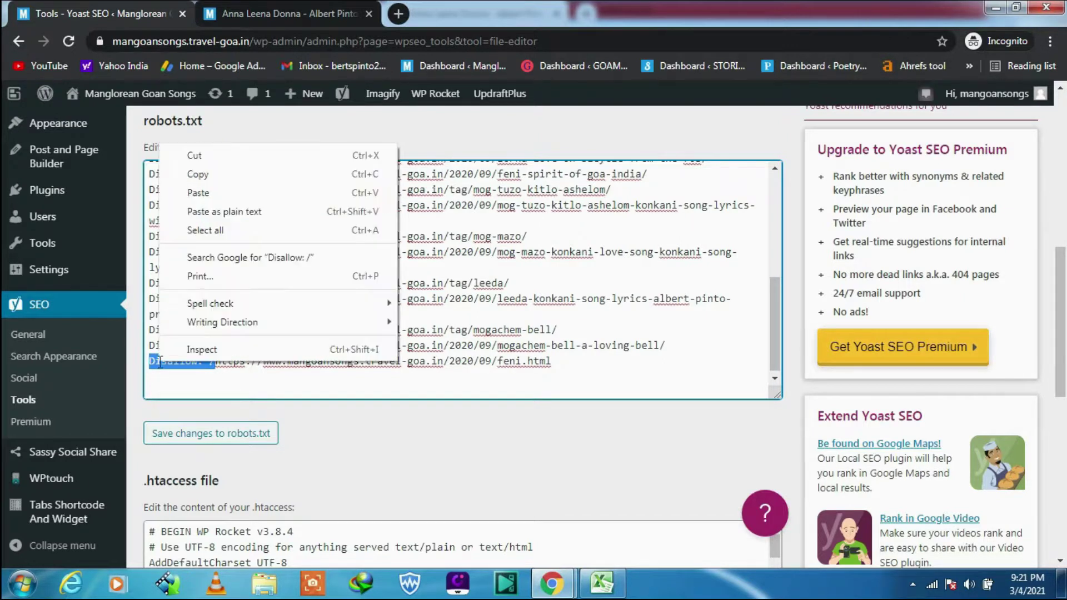
left_click(198, 174)
left_click(584, 364)
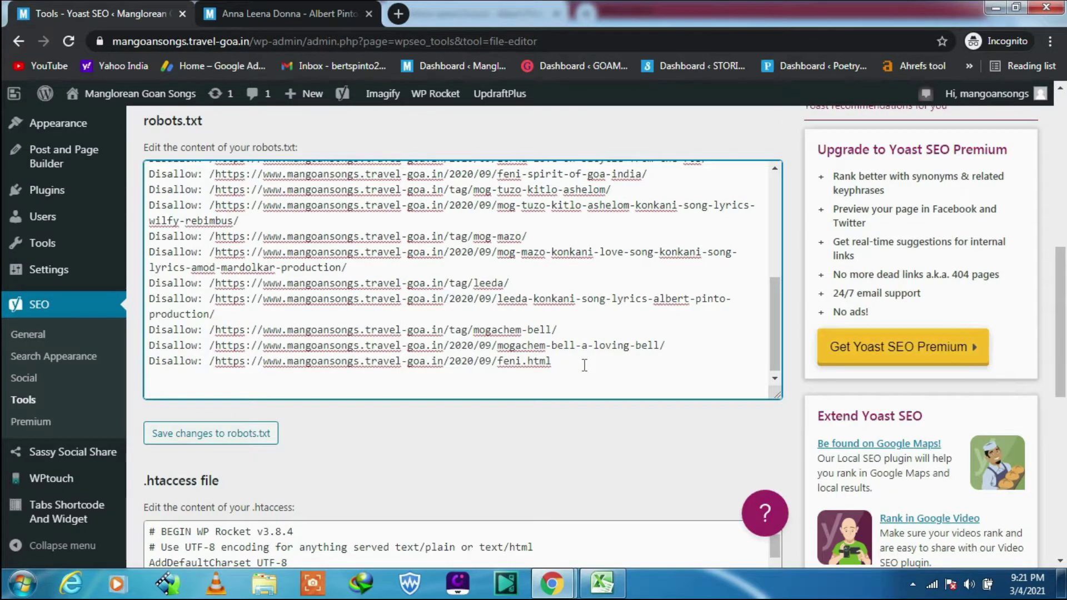
key("Return")
right_click(186, 376)
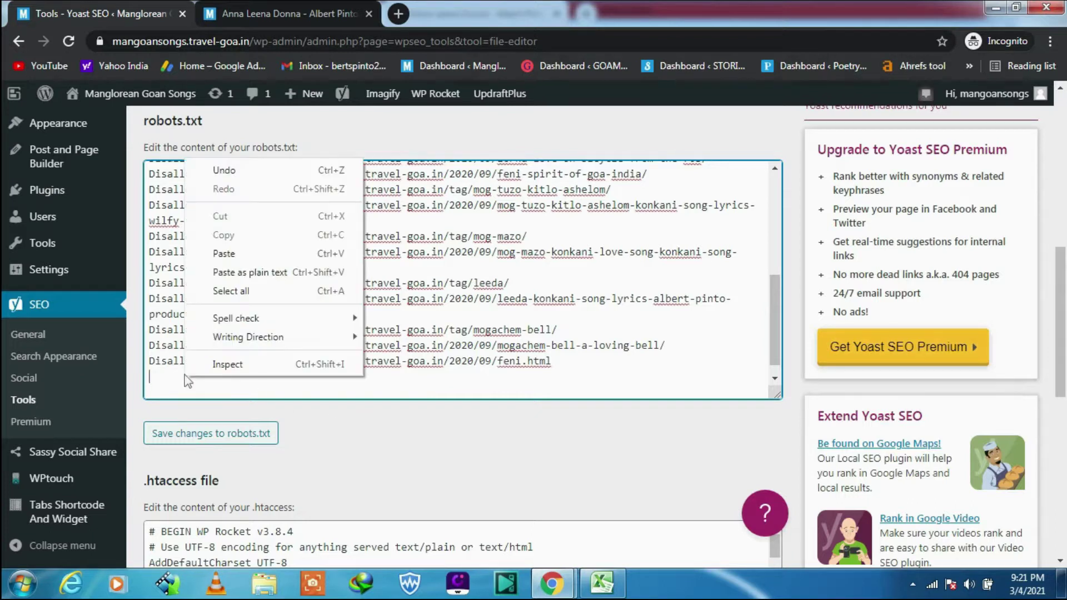
left_click(215, 255)
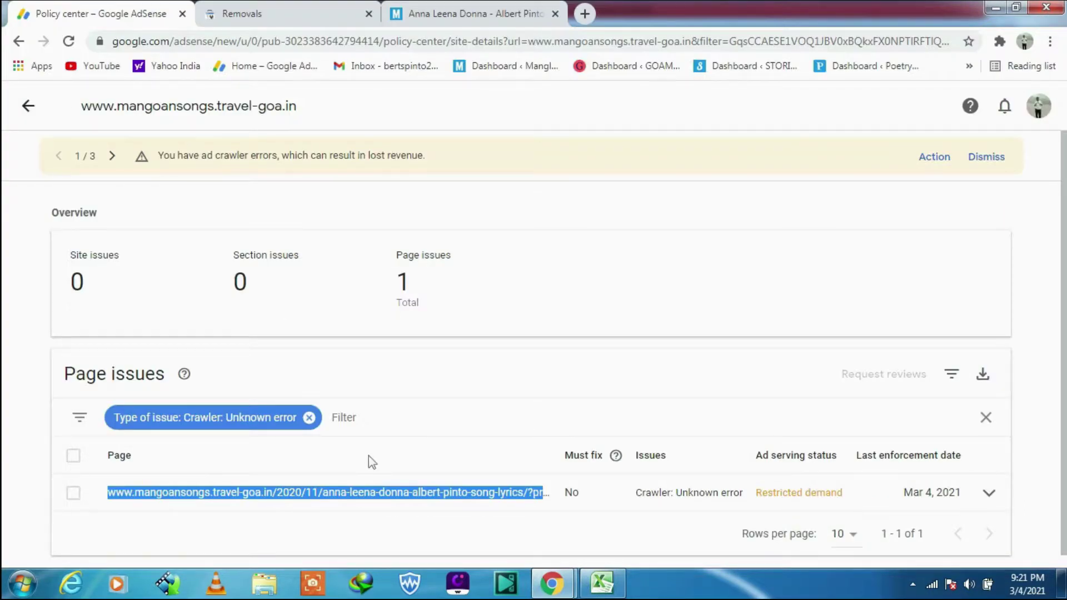
Copy the broken anna-leena-donna URL from AdSense and paste it after the new 'Disallow: /'
right_click(376, 496)
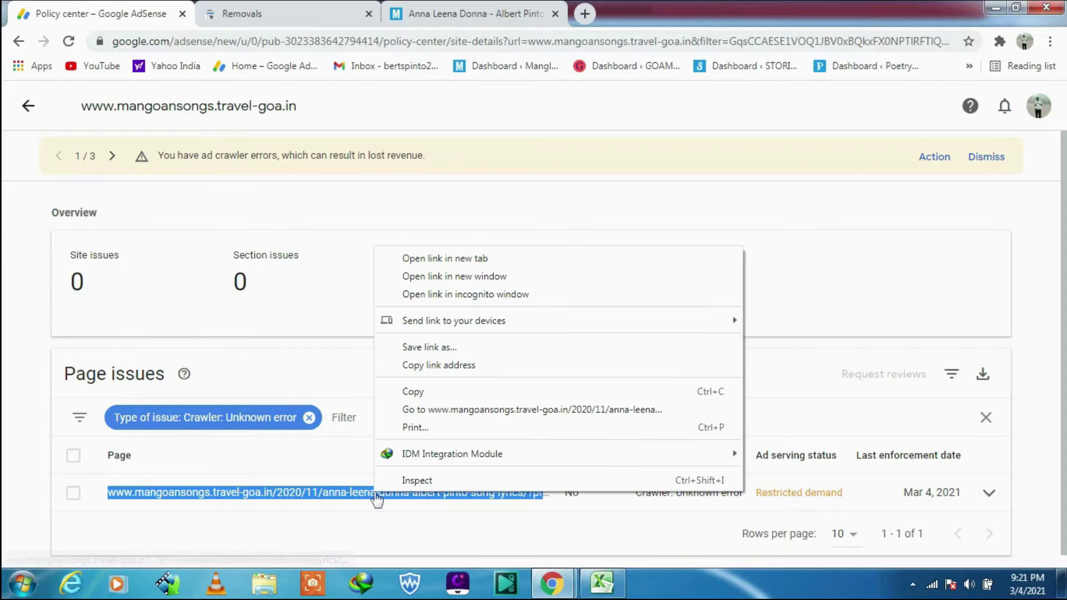
left_click(412, 393)
key("alt+Tab")
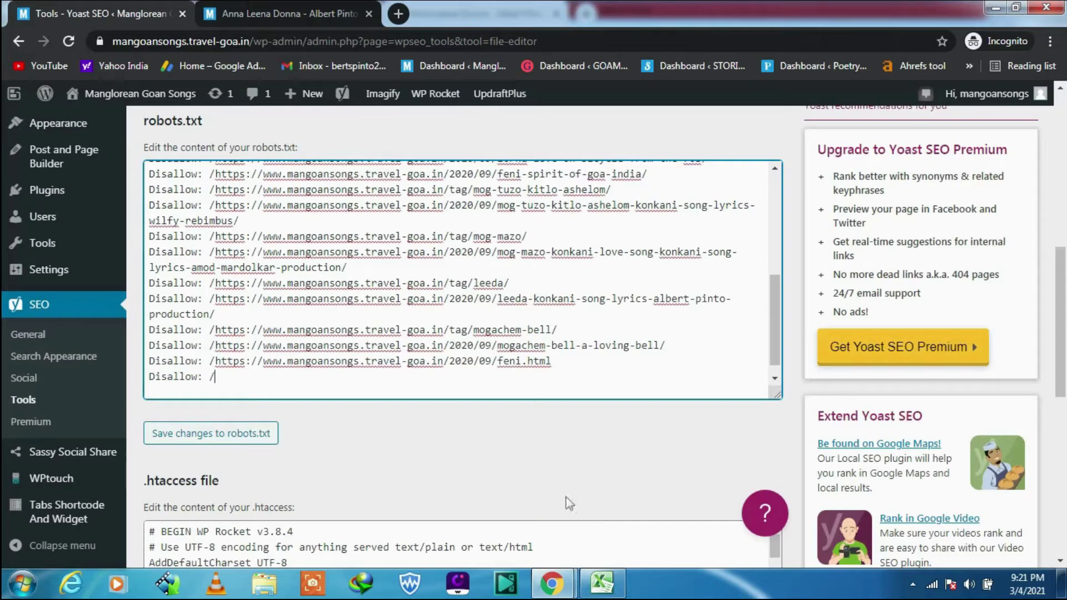
left_click(225, 377)
right_click(227, 378)
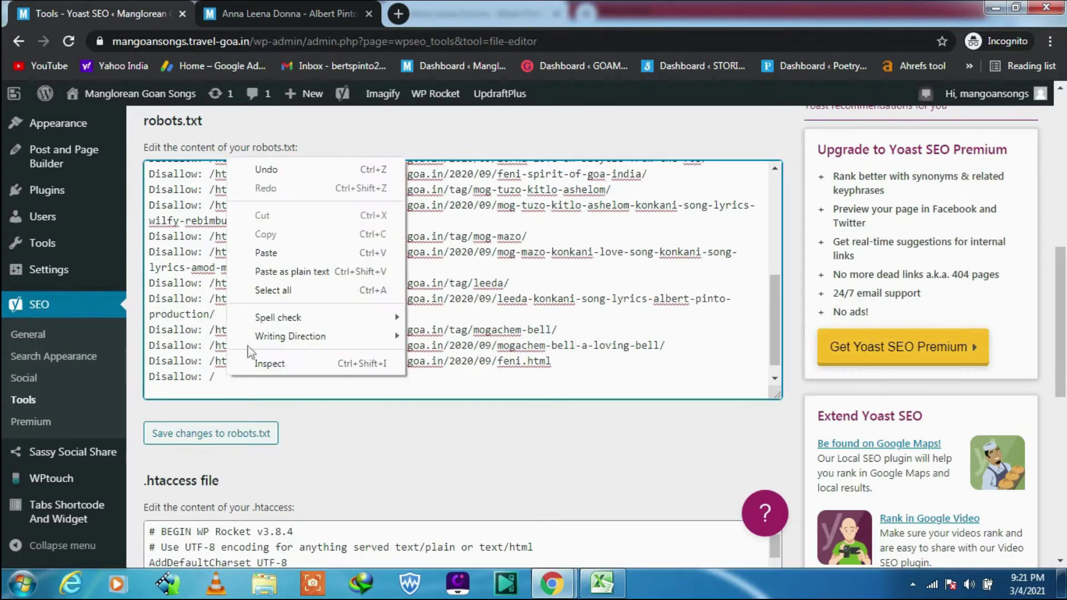
left_click(278, 259)
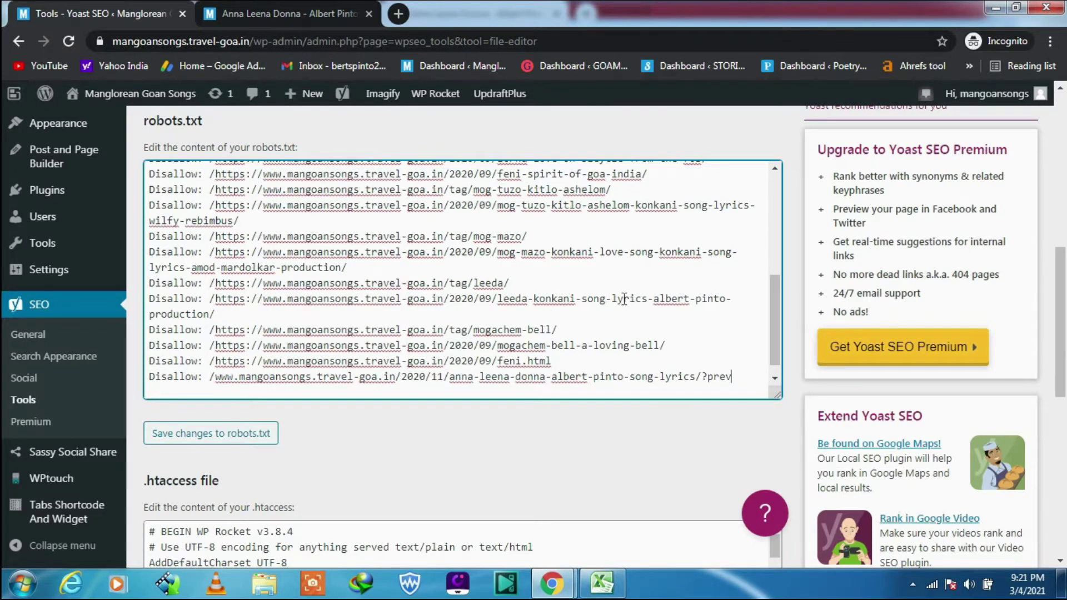
Select the added anna-leena-donna Disallow line and delete it
left_click_drag(775, 362, 775, 369)
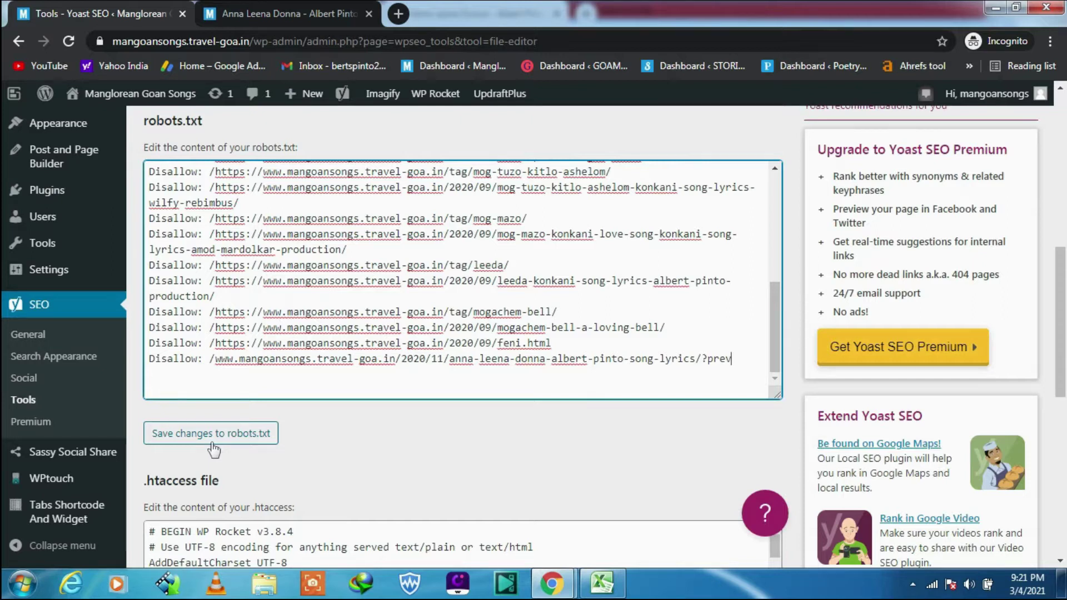
left_click_drag(742, 360, 150, 358)
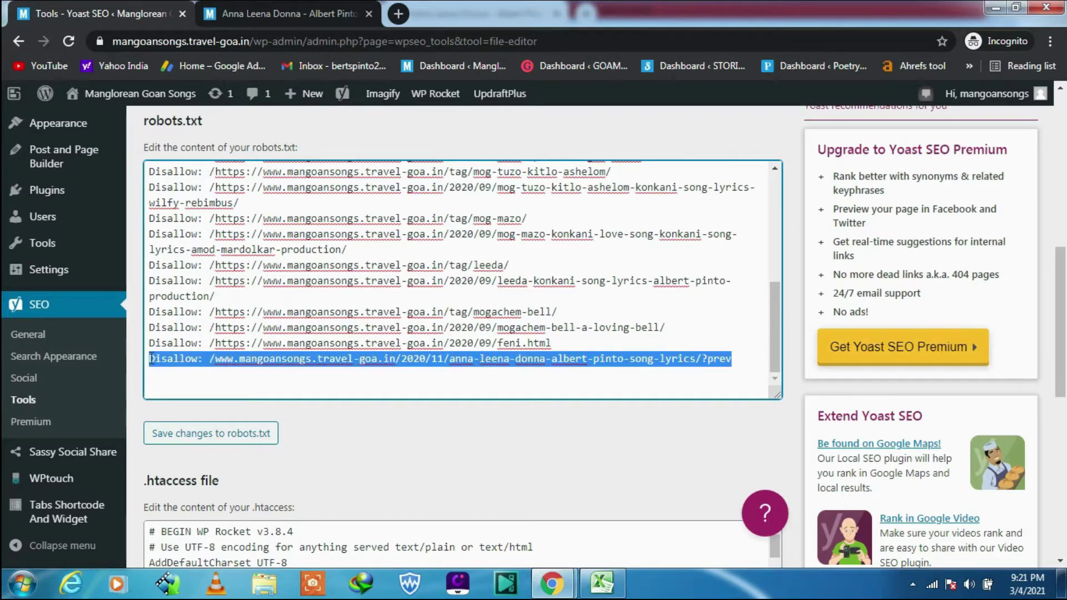
key("BackSpace")
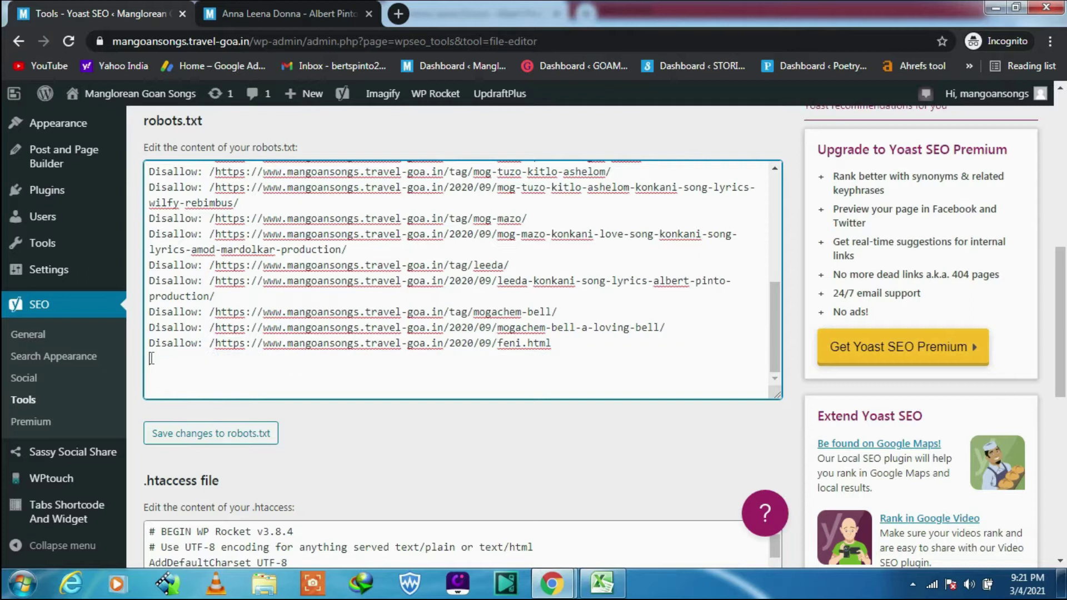